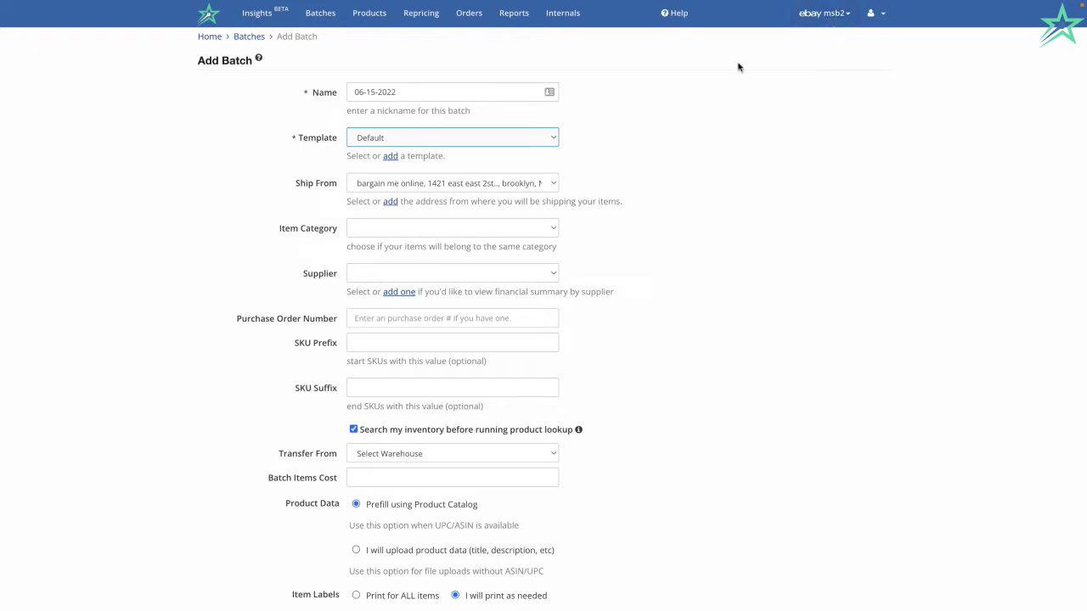
Open the Add Batch form for batch 06-15-2022 using the Default template.
click(328, 8)
click(192, 134)
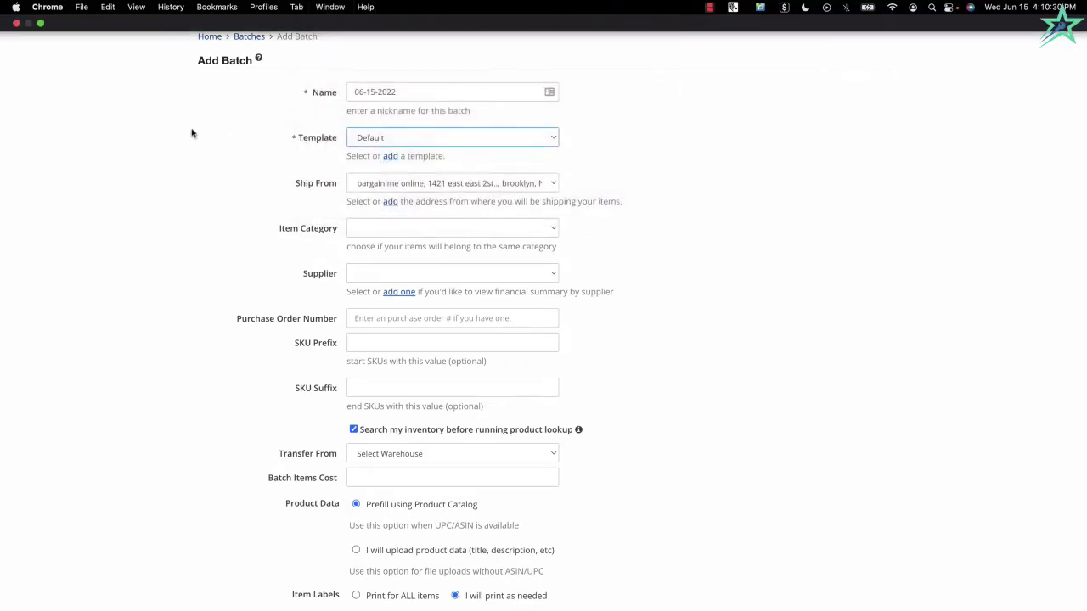
click(320, 13)
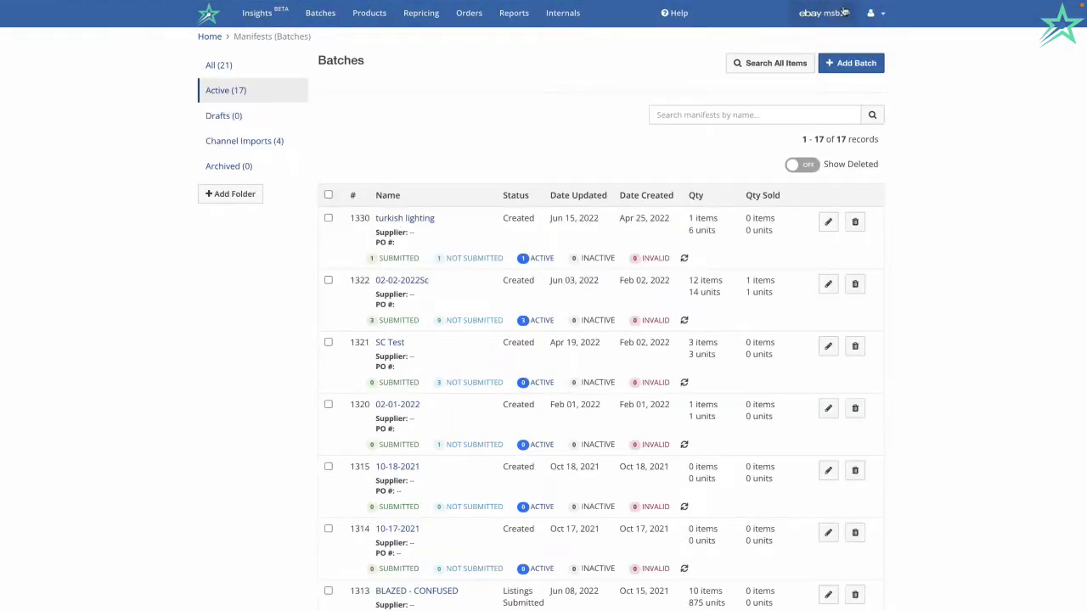
click(849, 66)
click(446, 90)
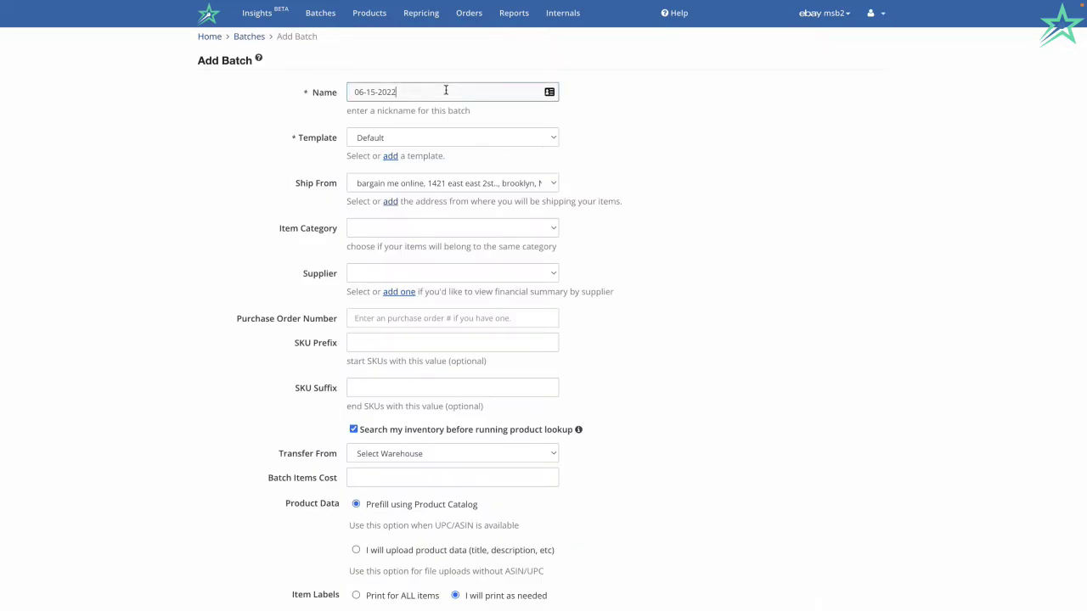
click(455, 141)
click(742, 154)
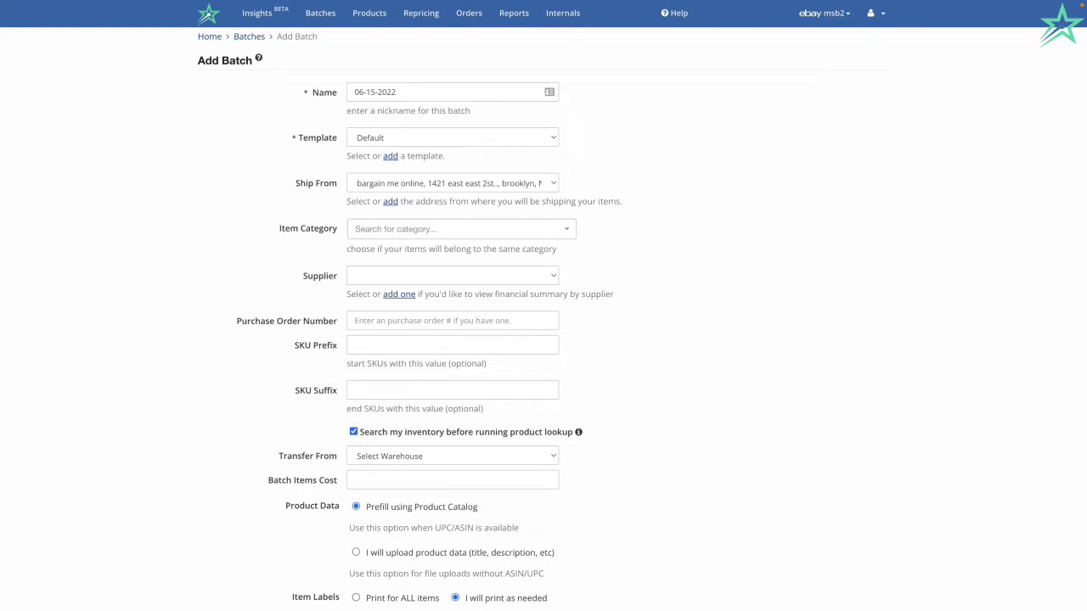
key(Return)
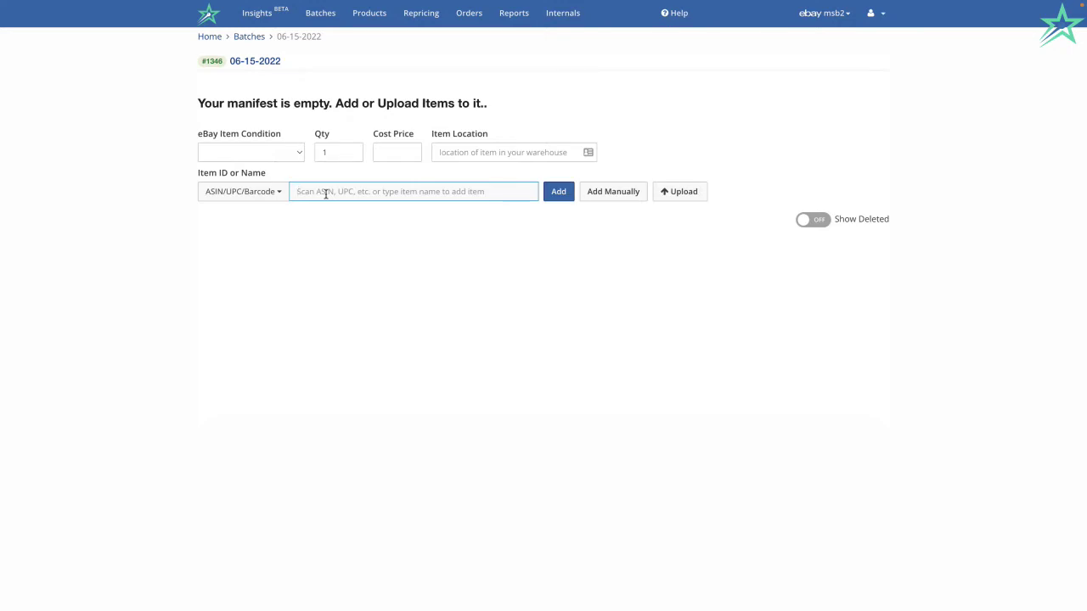
text(313239763491)
key(Return)
Copy ASIN B01M0GB8CC from the text editor and submit it to the item lookup.
key(super+Tab)
key(super+Tab)
key(super+Tab)
key(super+Tab)
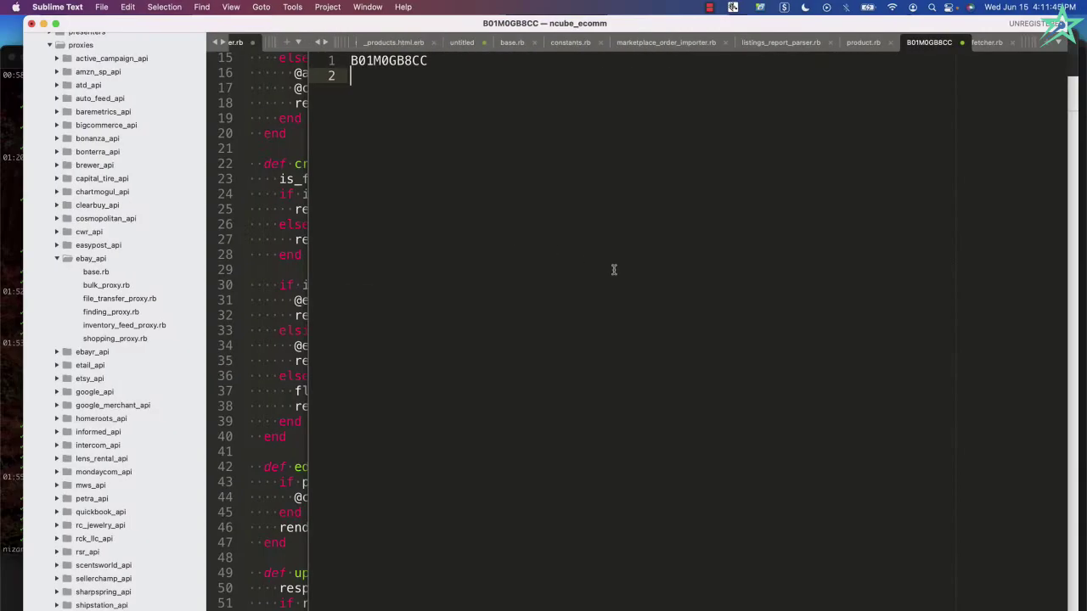
double_click(398, 63)
key(super+c)
key(super+Tab)
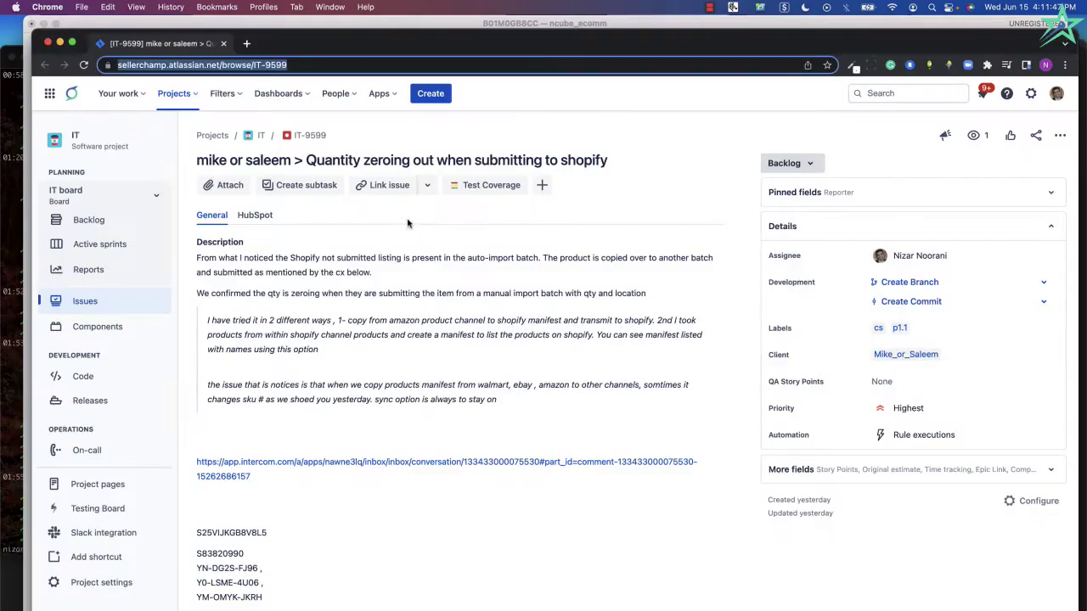
key(super+grave)
key(super+v)
key(Return)
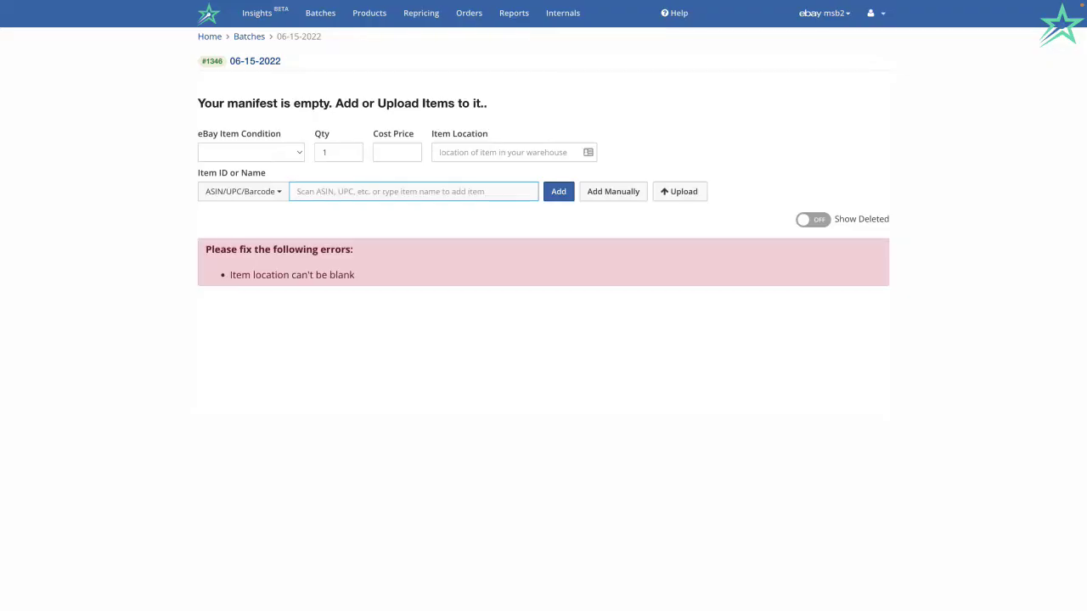
Set Item Location to BIN 1 and add the EarPods by ASIN B01M0GB8CC.
click(471, 157)
text(xx)
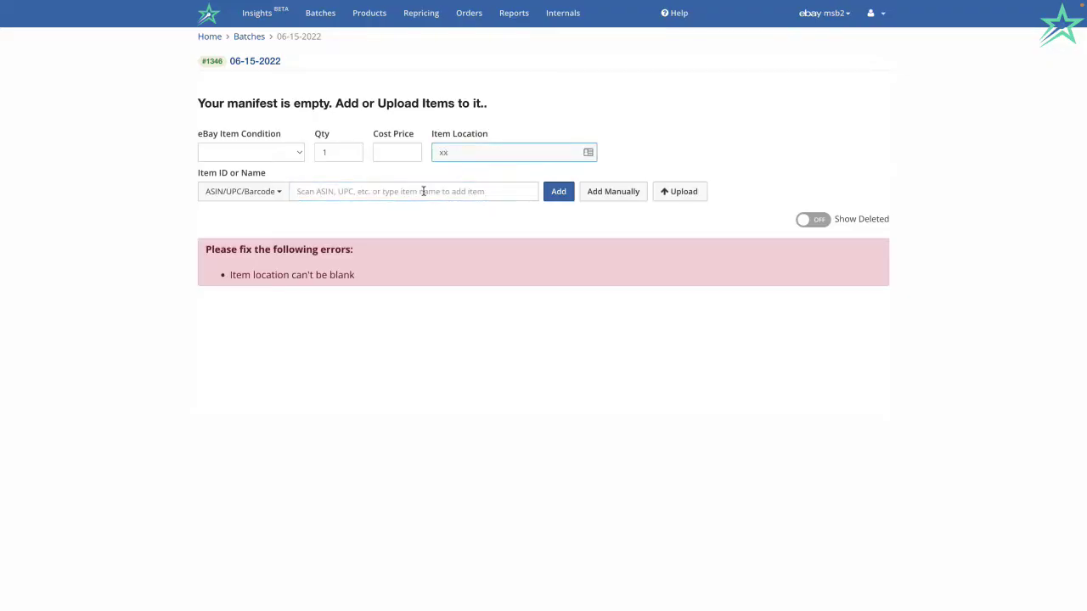
click(424, 191)
click(465, 156)
key(BackSpace)
key(BackSpace)
text(Bl)
text(N 1)
click(438, 195)
text(B01M0GB8CC)
key(Return)
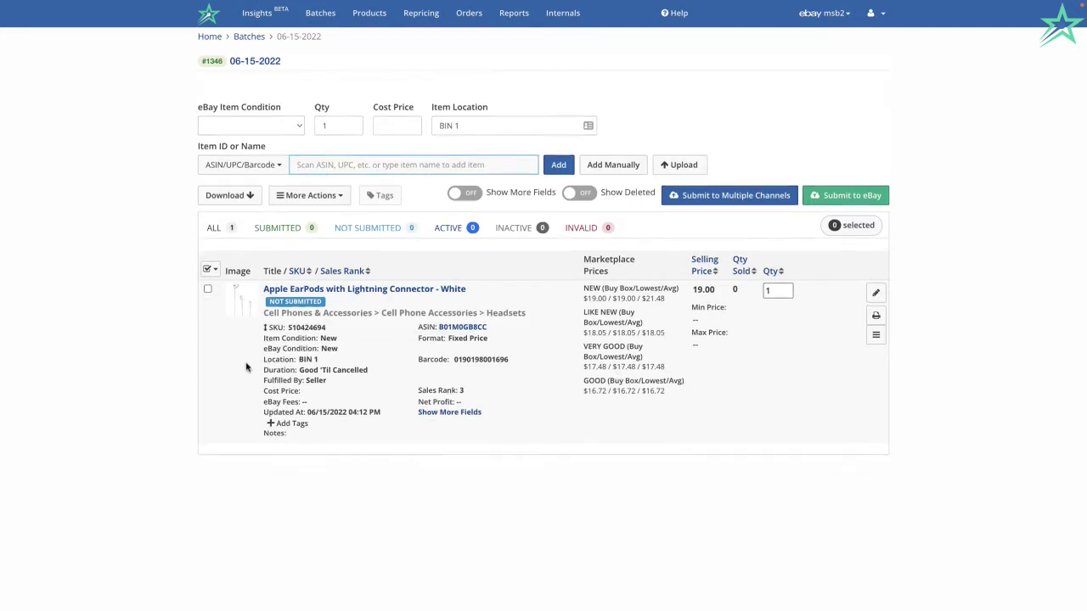
Review the EarPods item's product photos and leave its location unchanged.
click(239, 310)
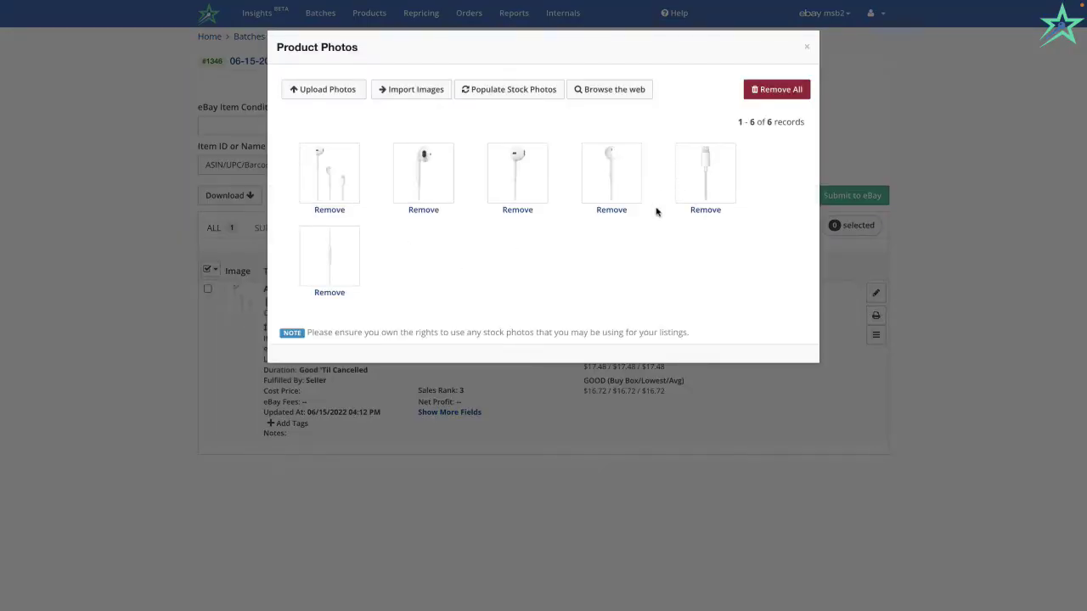
click(807, 47)
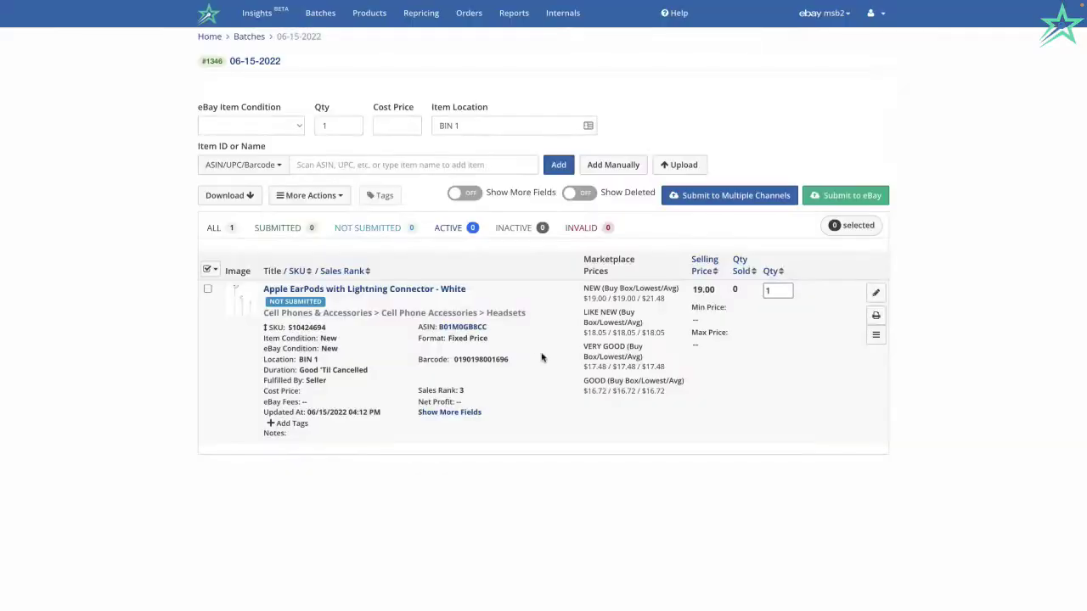
mouse_move(351, 293)
click(341, 360)
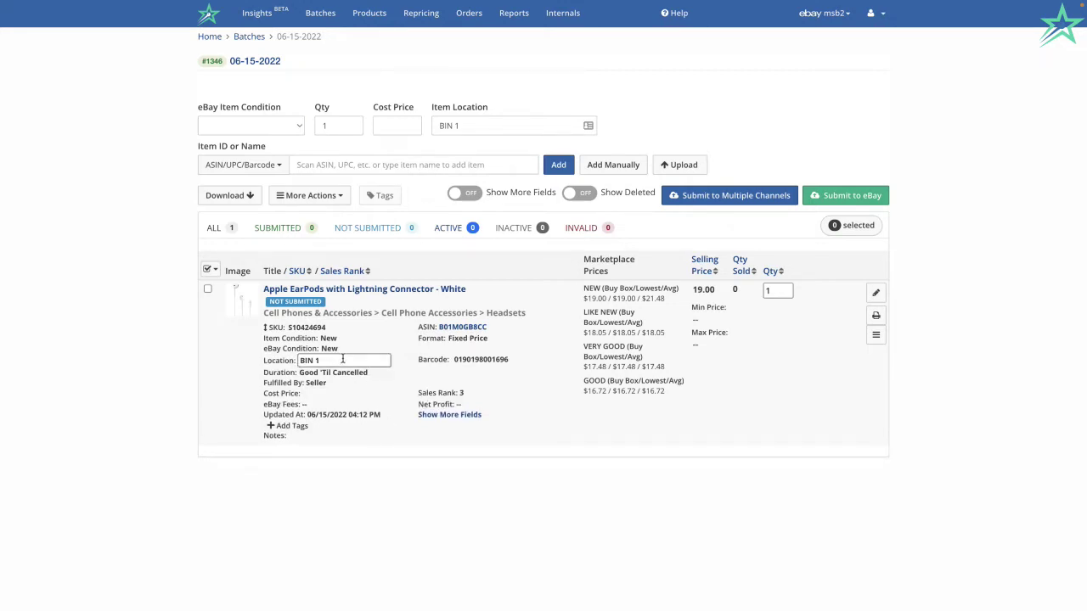
key(Return)
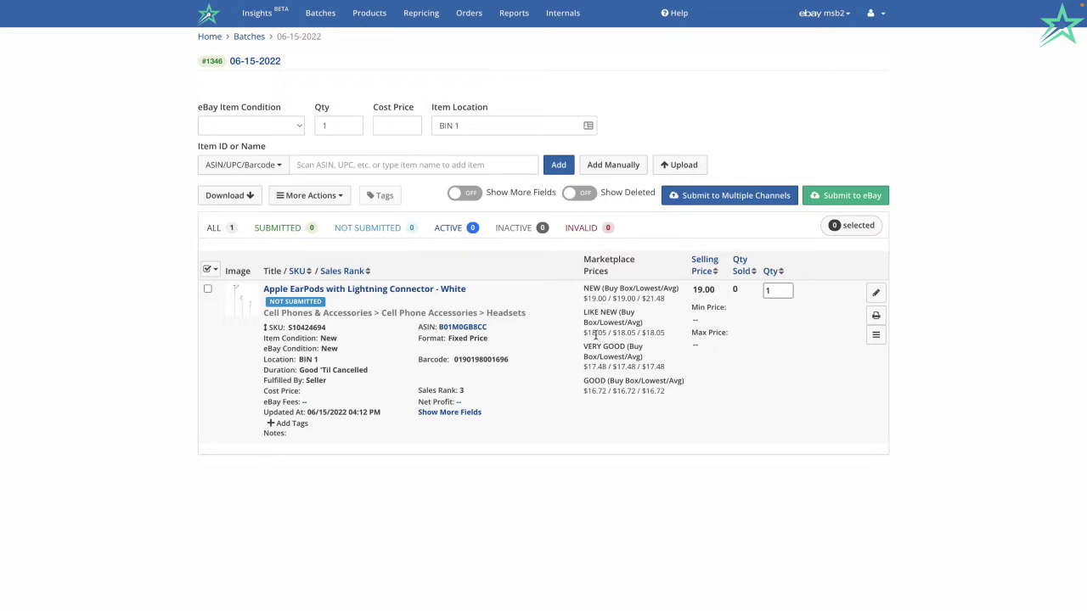
Calculate eBay fees ($1.90) and net profit, then set the cost price to 2.0.
click(305, 404)
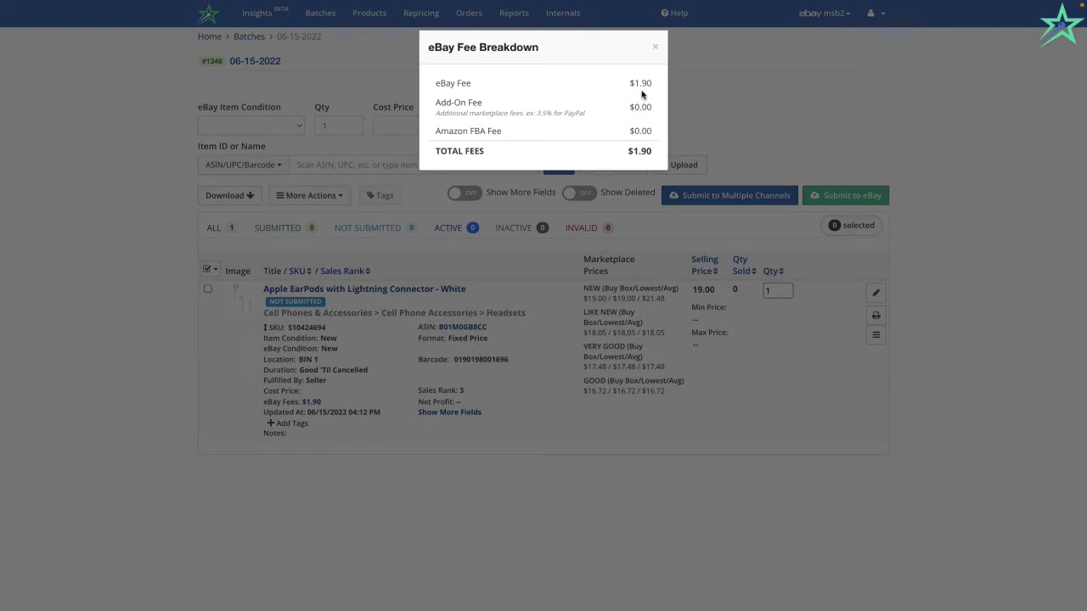
click(655, 47)
click(459, 403)
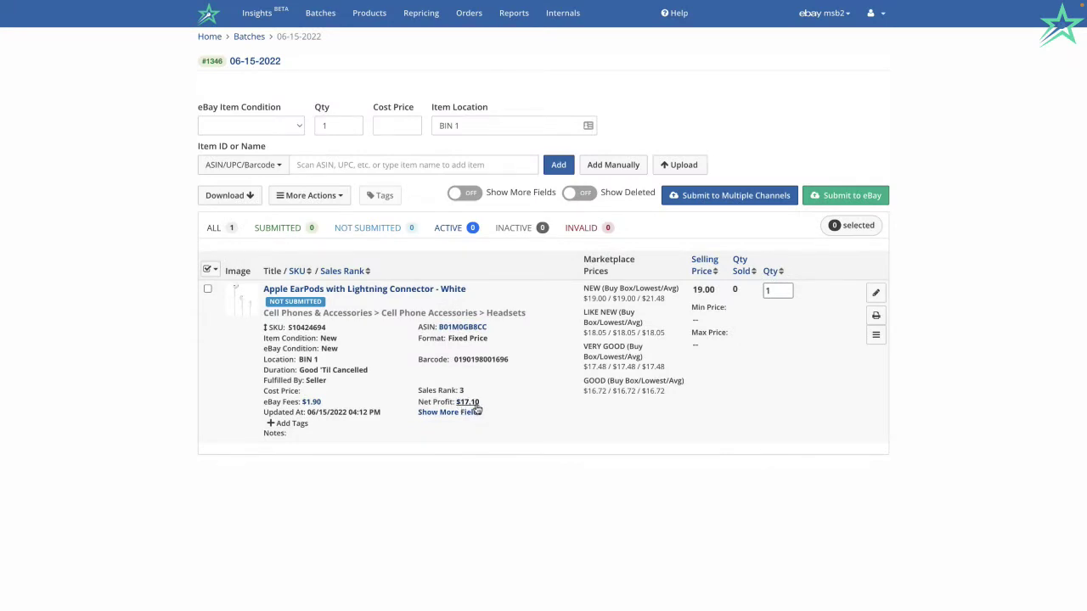
click(321, 391)
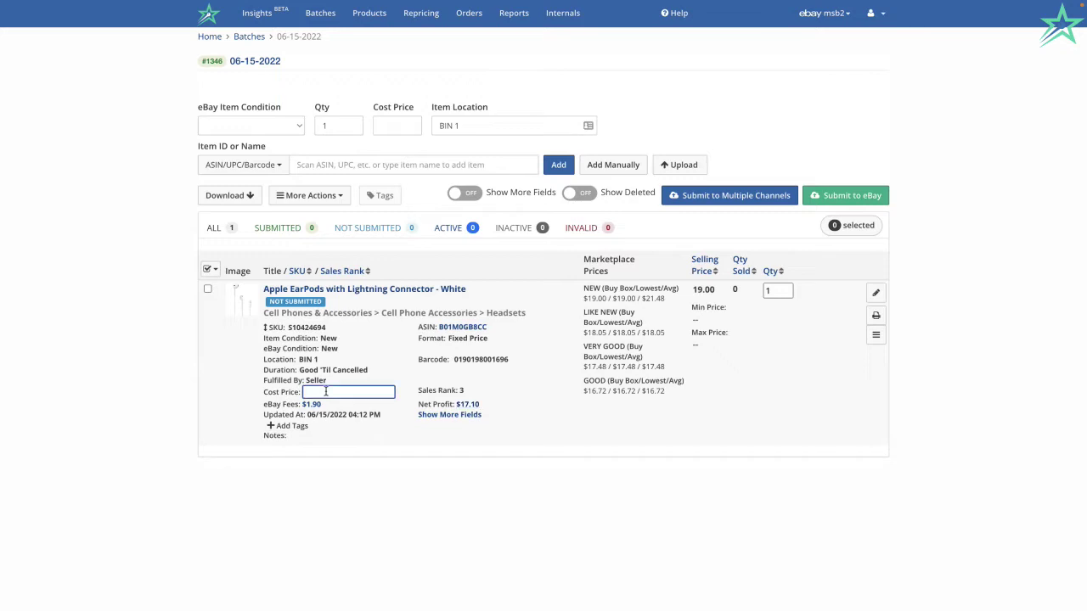
text(2.)
click(407, 563)
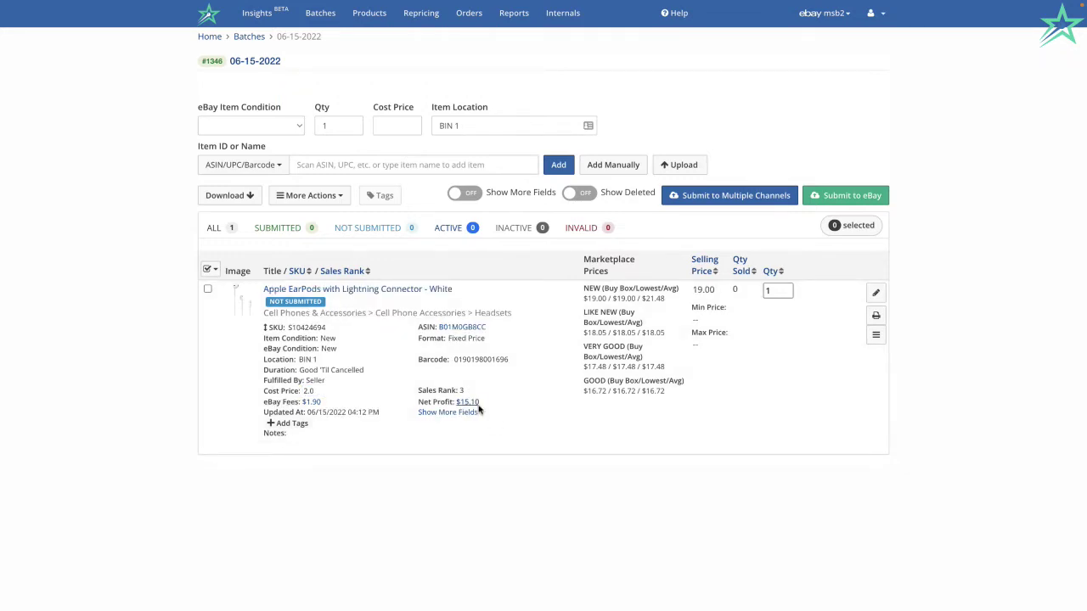
click(875, 293)
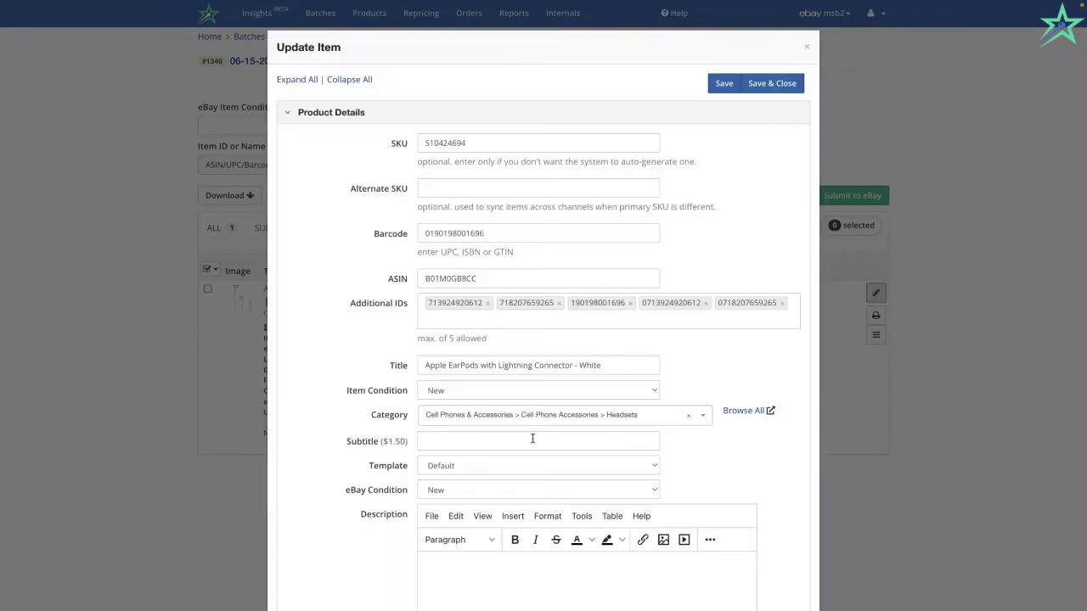
scroll(532, 438, down, 1)
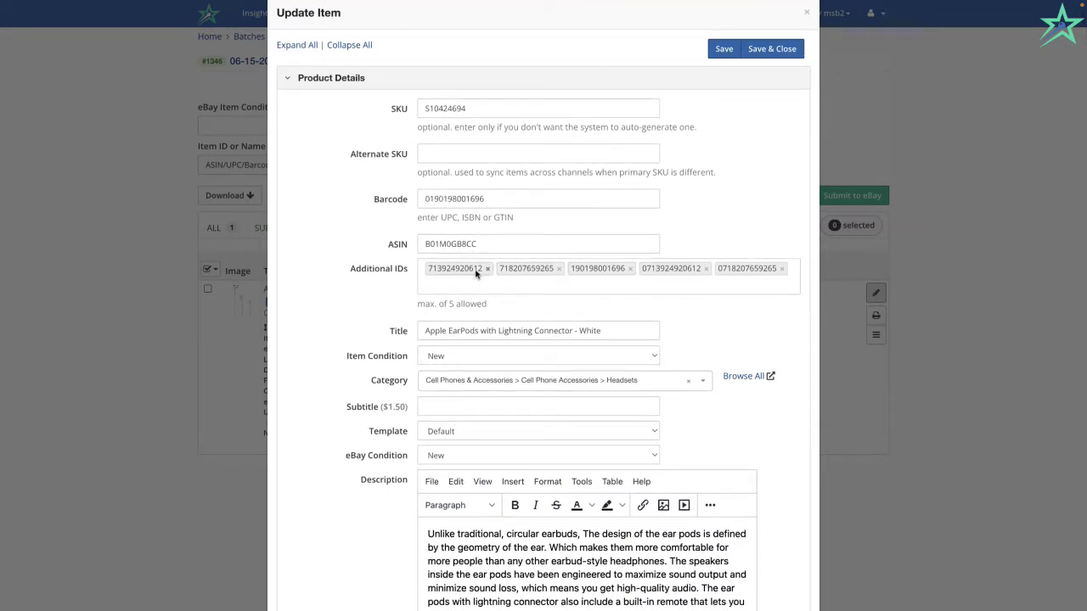
scroll(431, 480, down, 4)
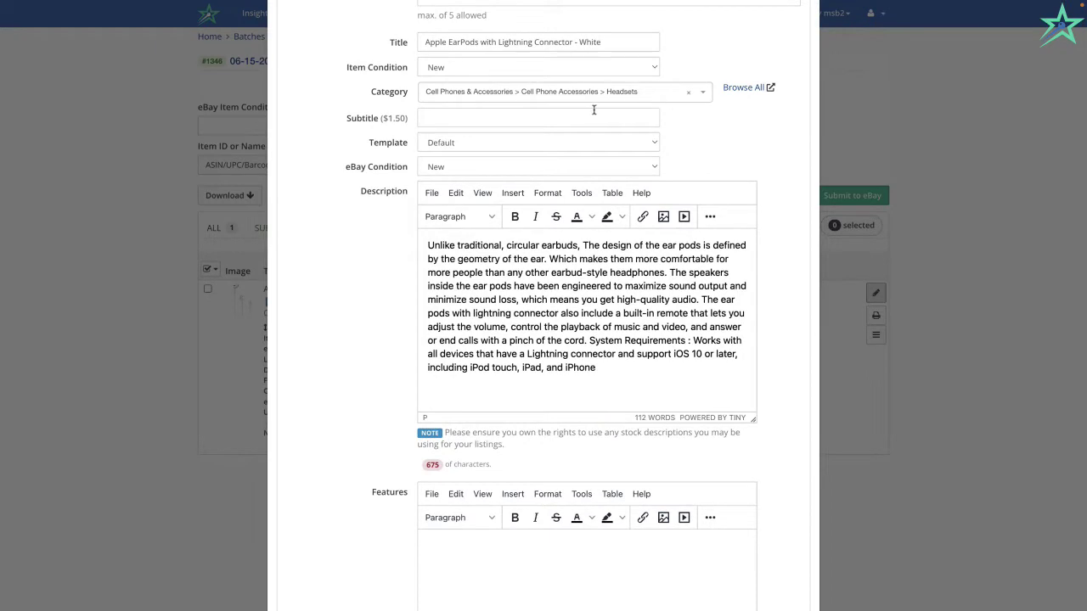
right_click(499, 371)
scroll(517, 299, down, 5)
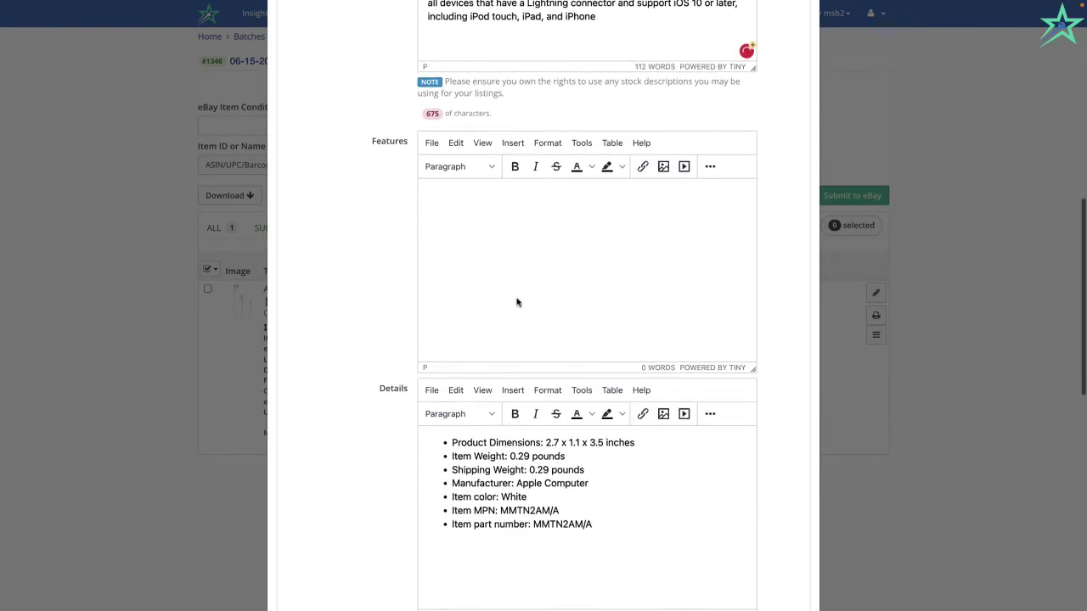
scroll(511, 219, down, 1)
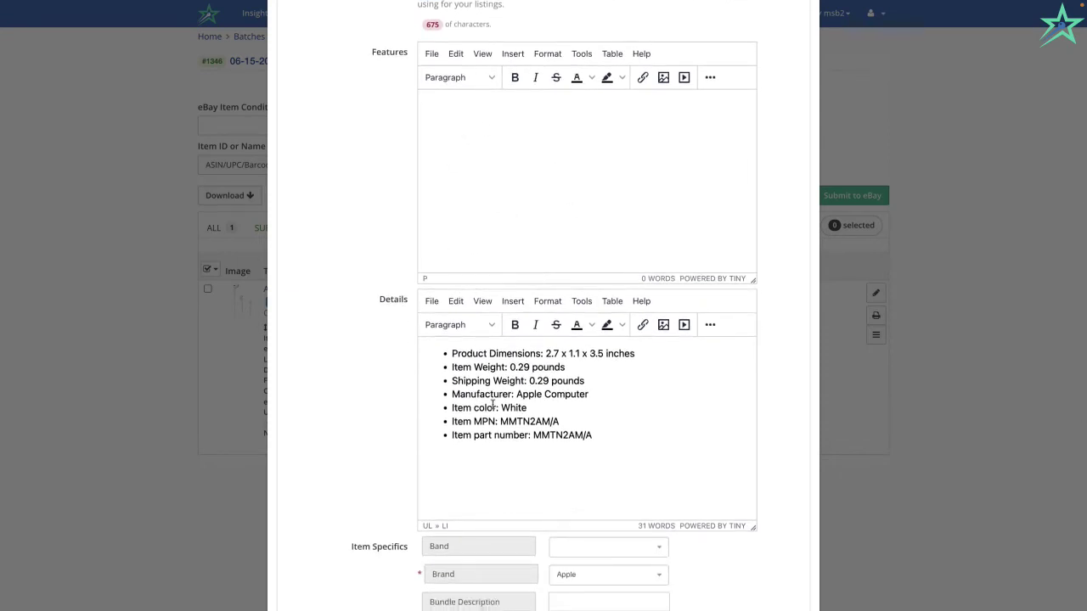
scroll(494, 406, down, 6)
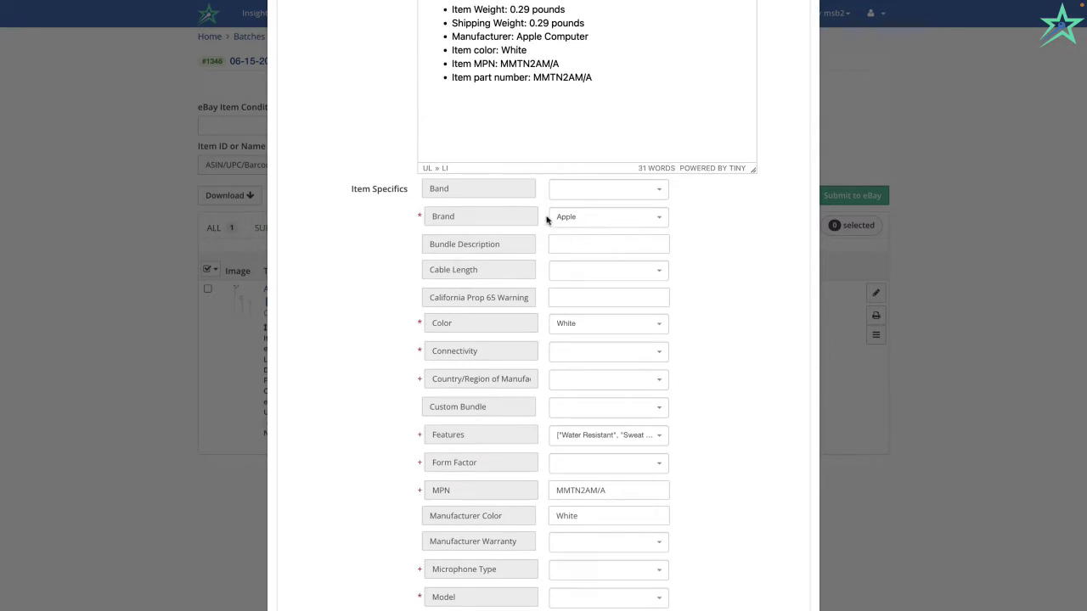
scroll(531, 351, down, 3)
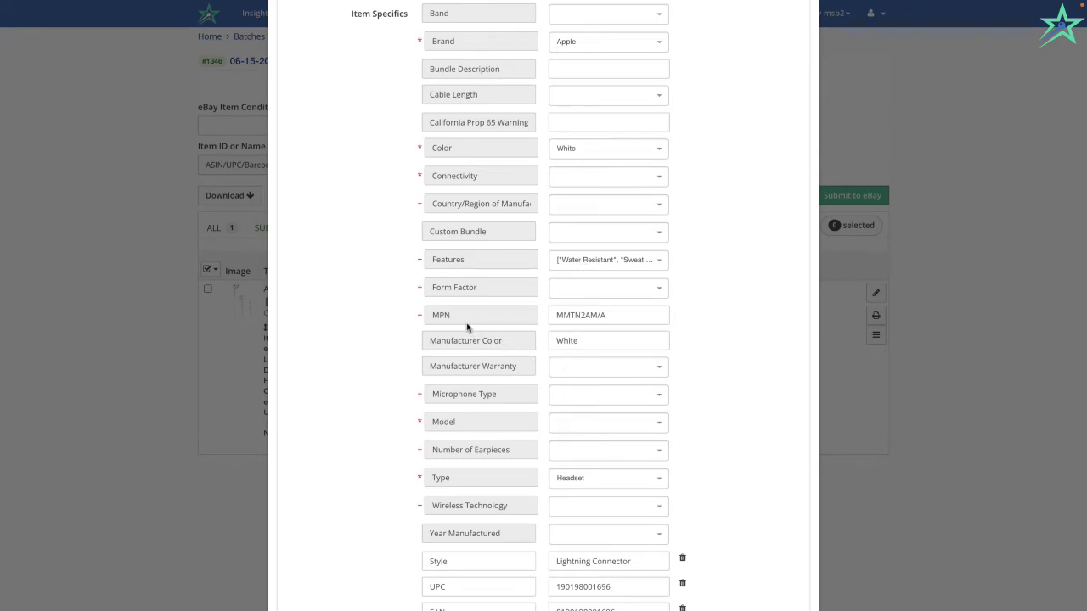
scroll(569, 315, down, 2)
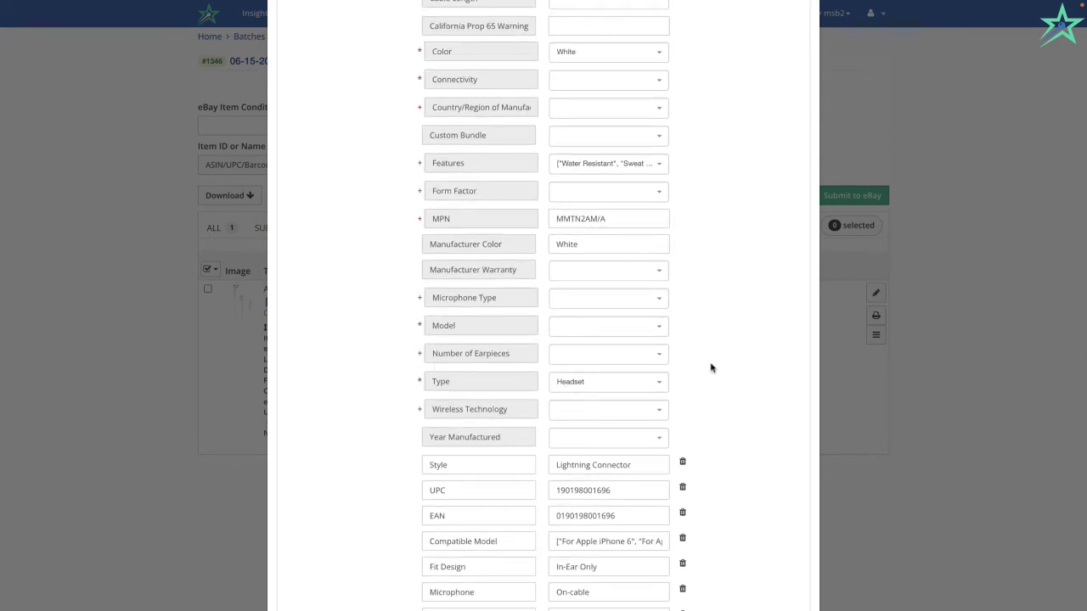
scroll(711, 368, down, 3)
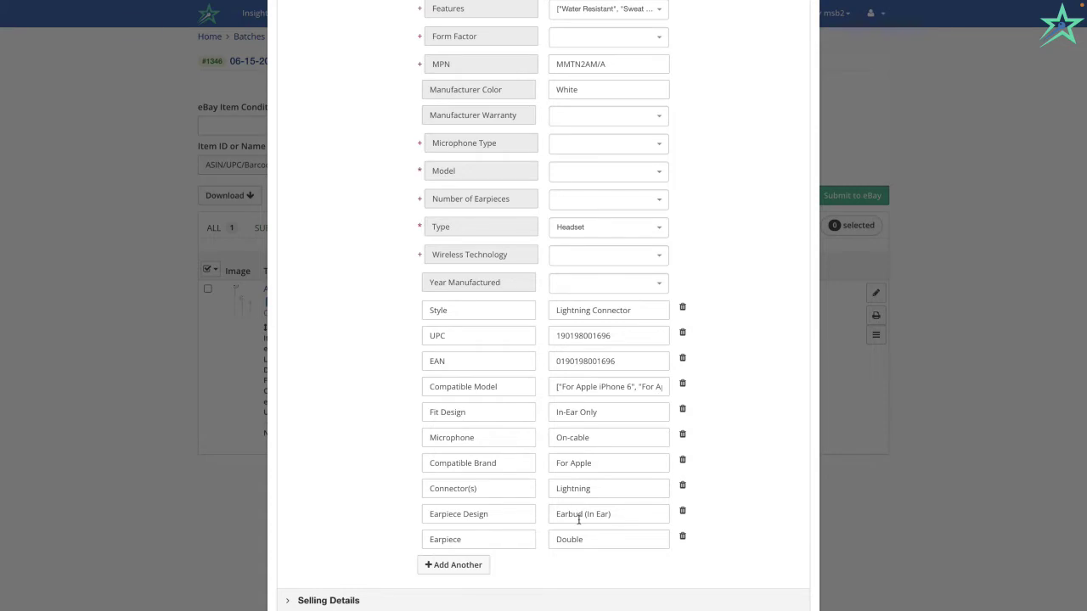
scroll(578, 519, down, 2)
scroll(578, 520, up, 20)
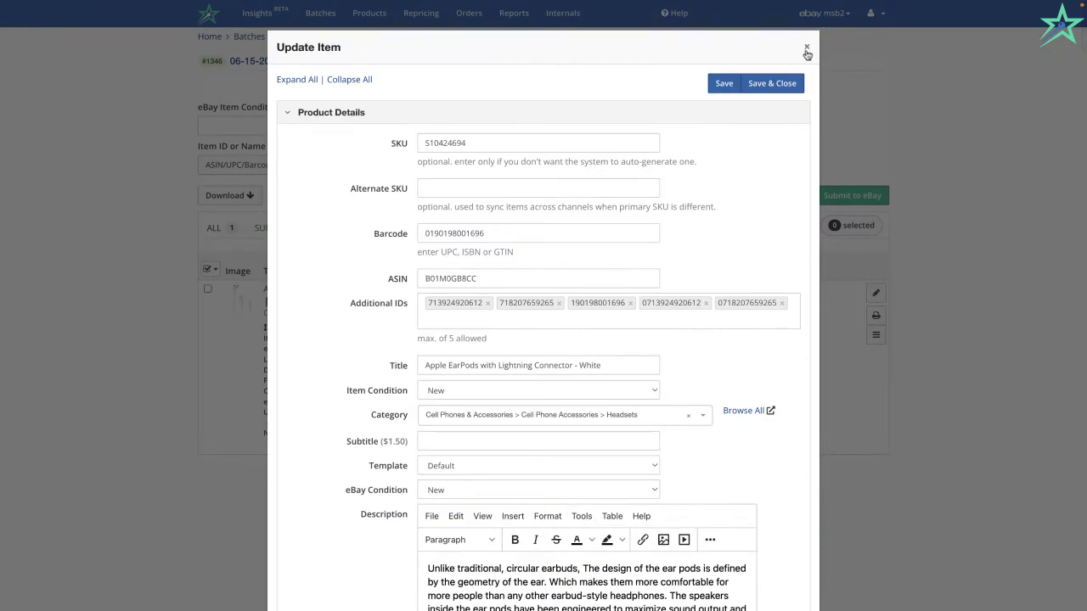
Swap Product Details for Shipping Details: BIN 1, 5 oz, 2-day handling, USPS First Class.
click(567, 113)
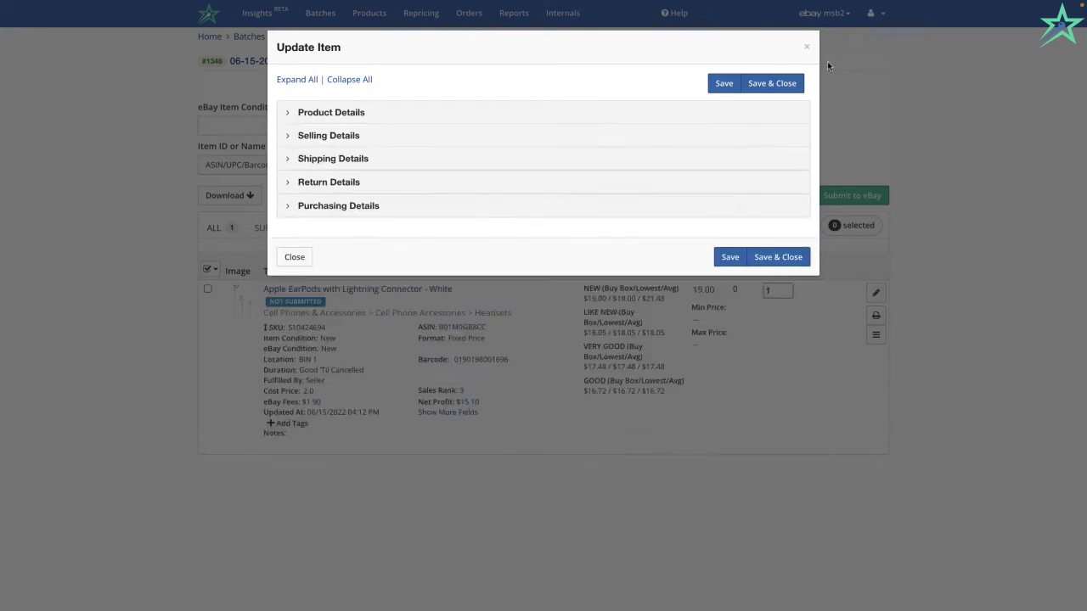
click(460, 162)
scroll(460, 162, down, 4)
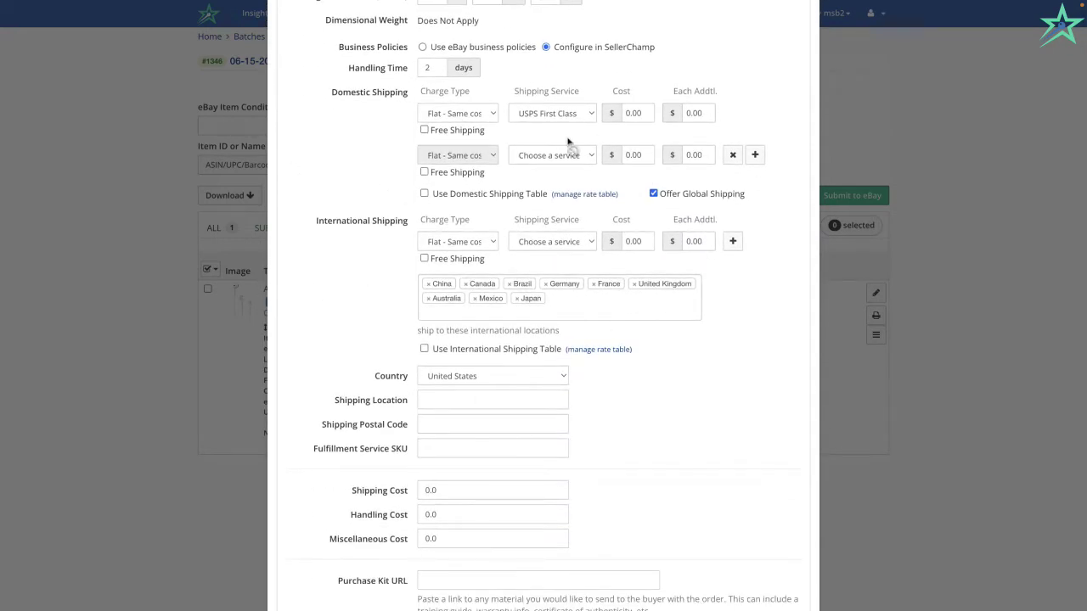
scroll(589, 413, up, 1)
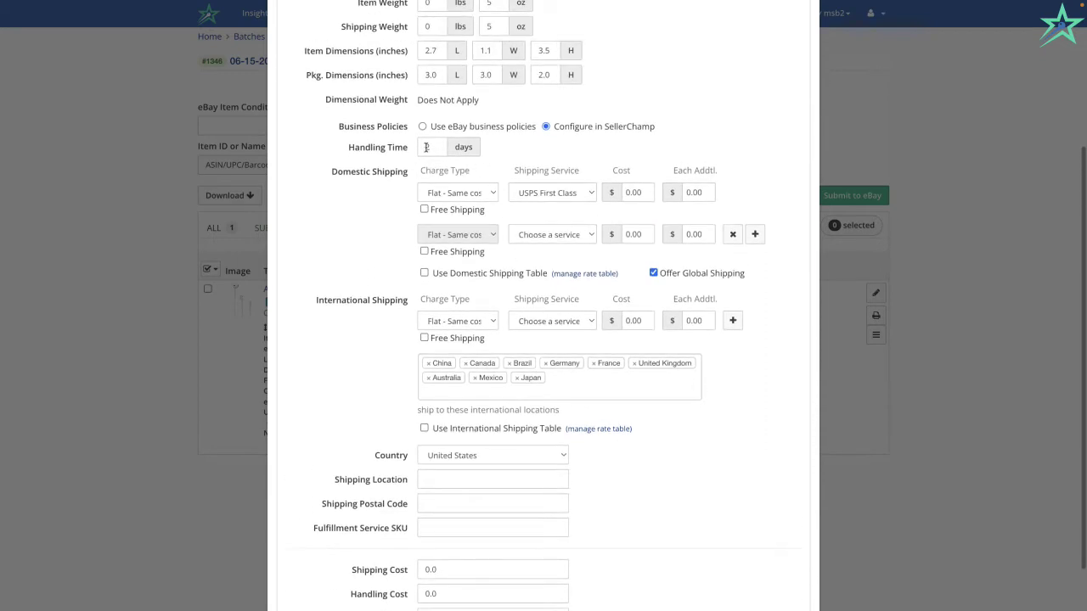
scroll(429, 146, up, 2)
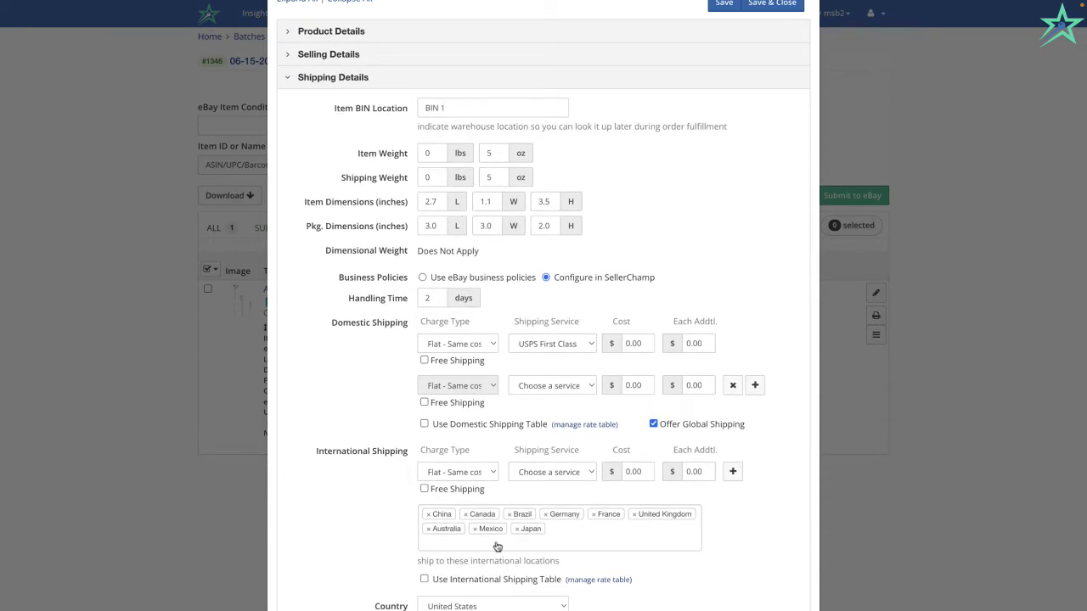
scroll(513, 387, down, 1)
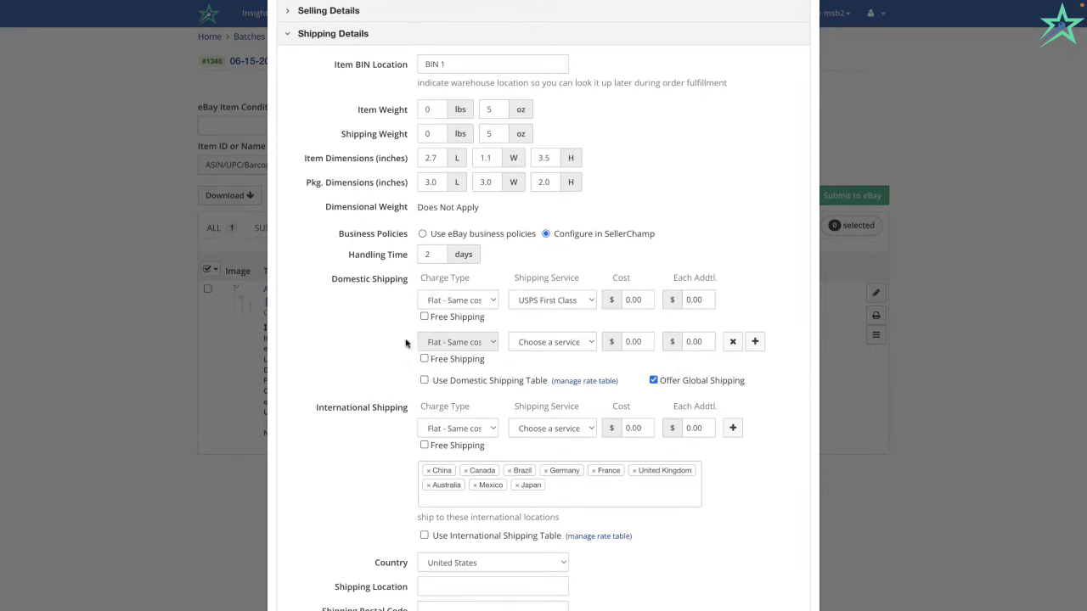
scroll(458, 360, down, 2)
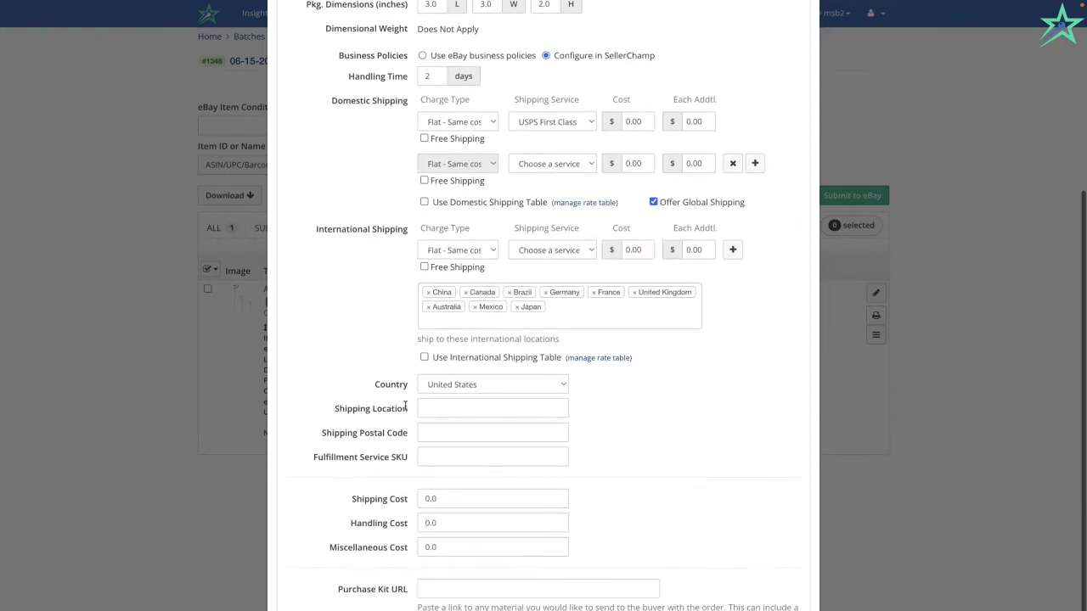
scroll(491, 329, up, 1)
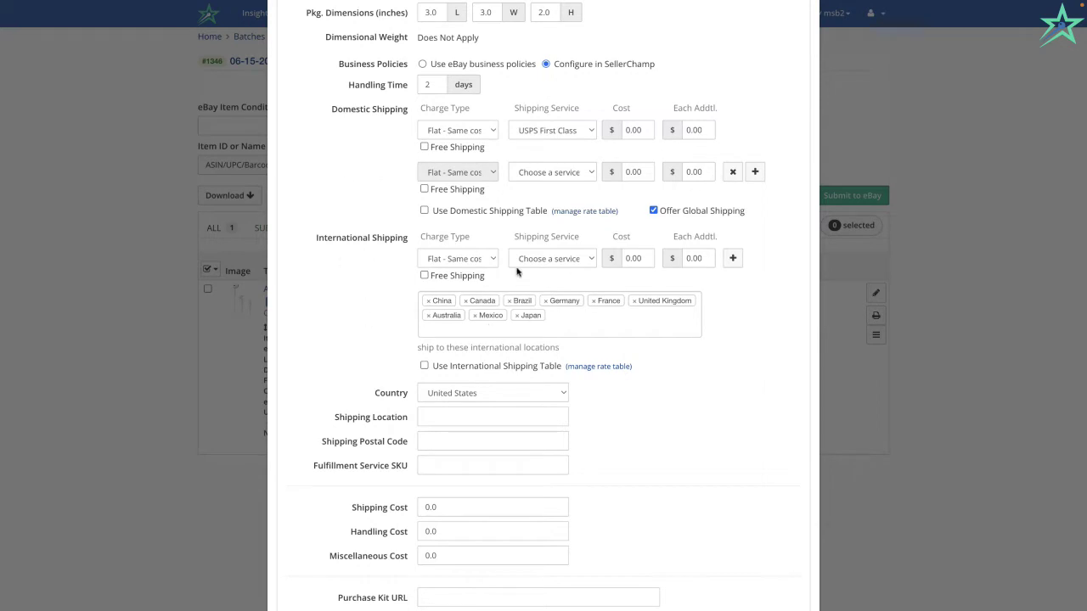
scroll(516, 272, up, 5)
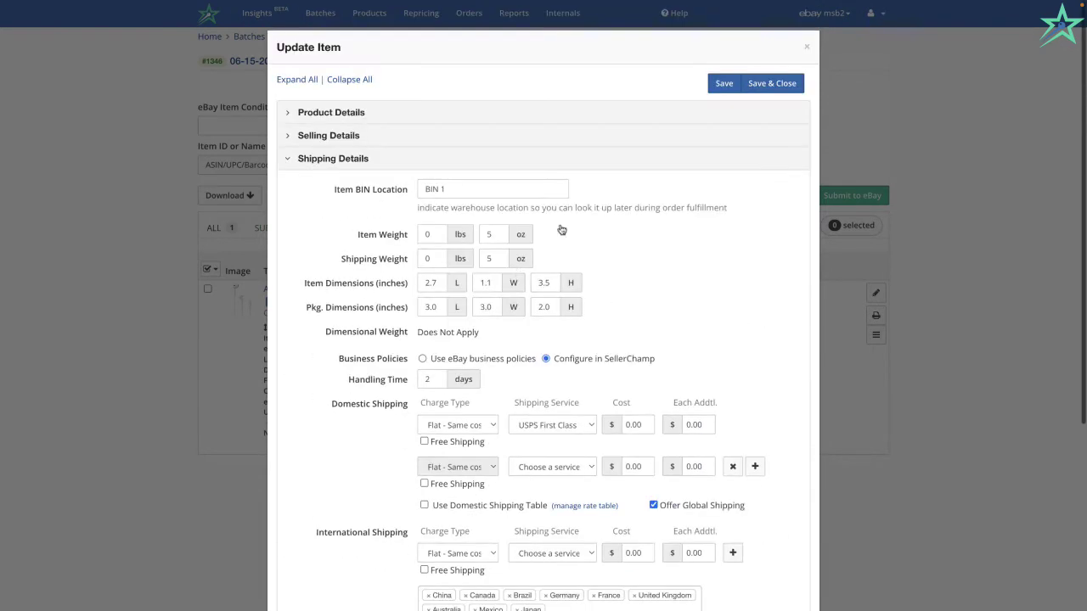
Close the Update Item dialog to return to batch 06-15-2022's manifest.
click(805, 49)
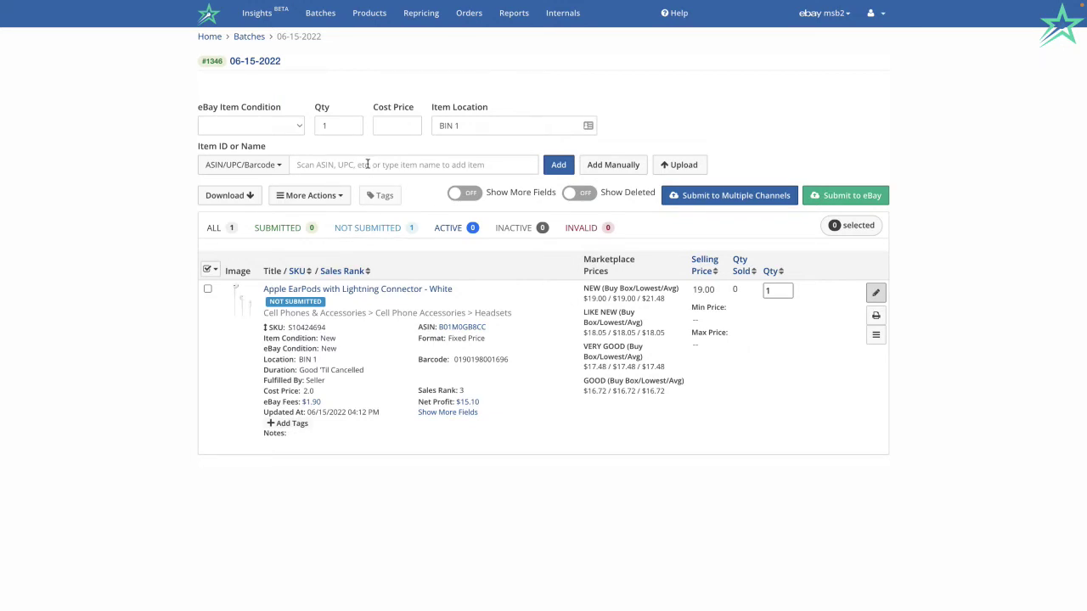
key(super+Tab)
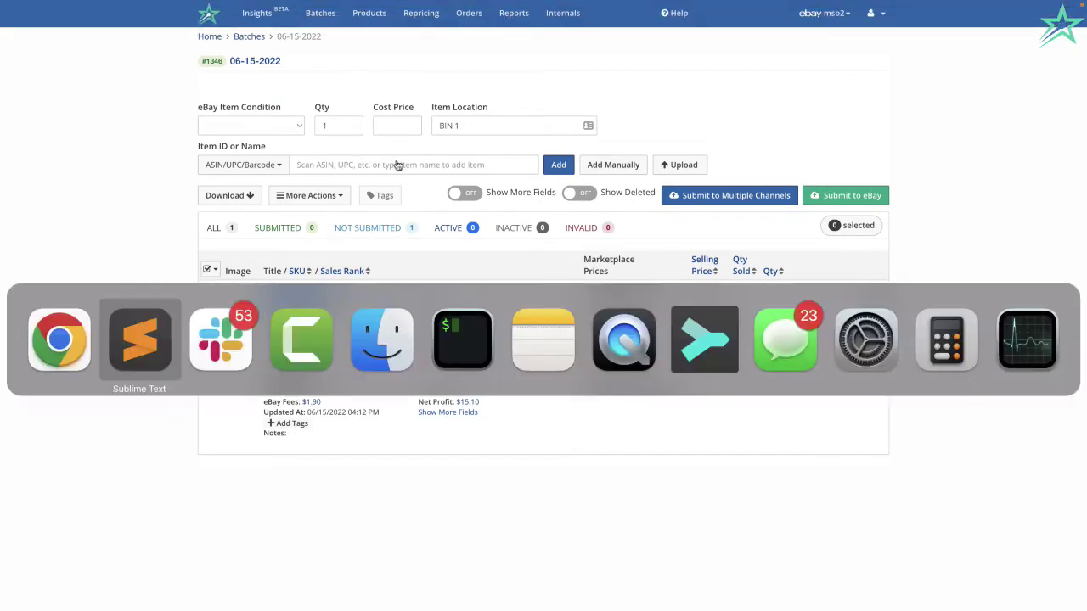
key(super+Tab)
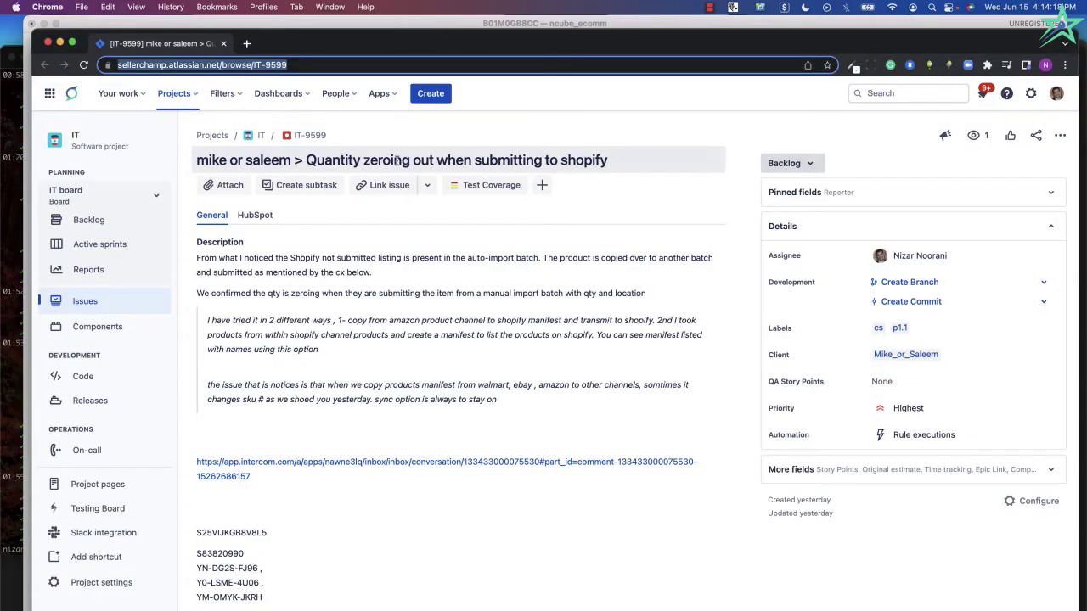
key(ctrl+Tab)
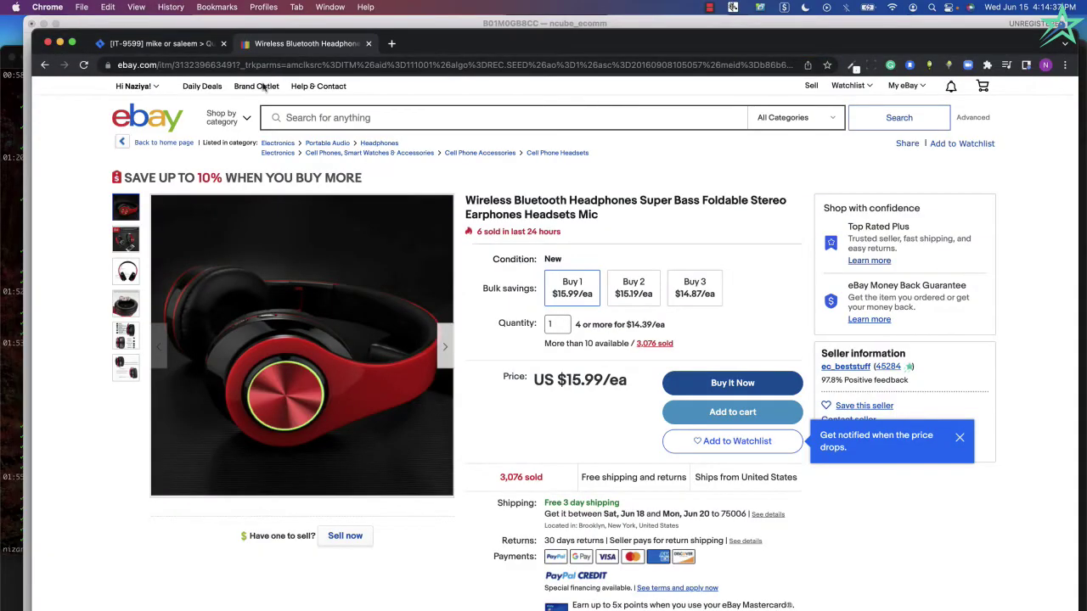
double_click(202, 65)
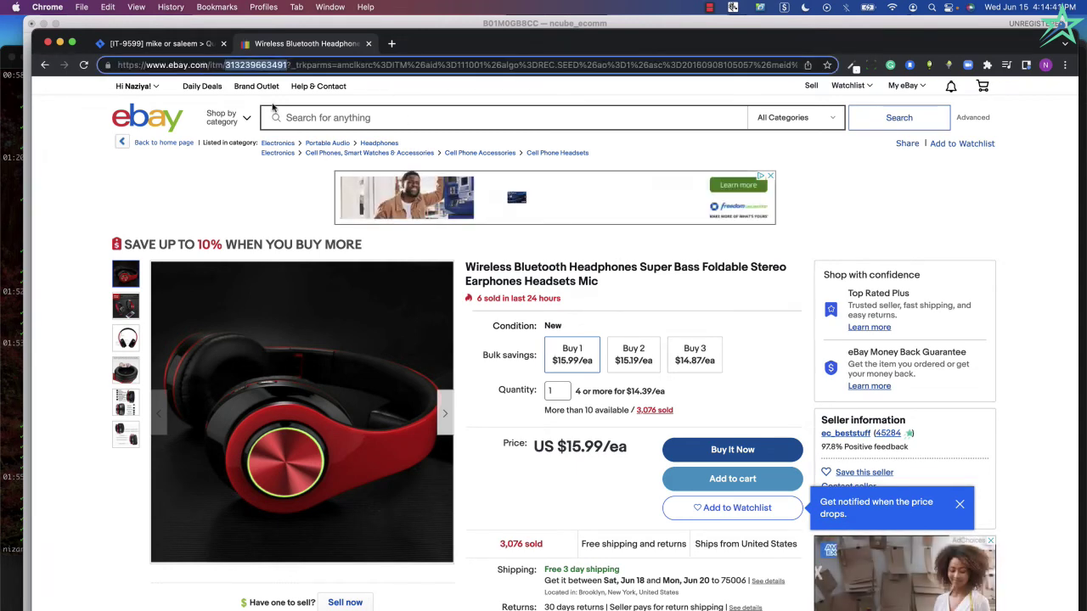
click(220, 201)
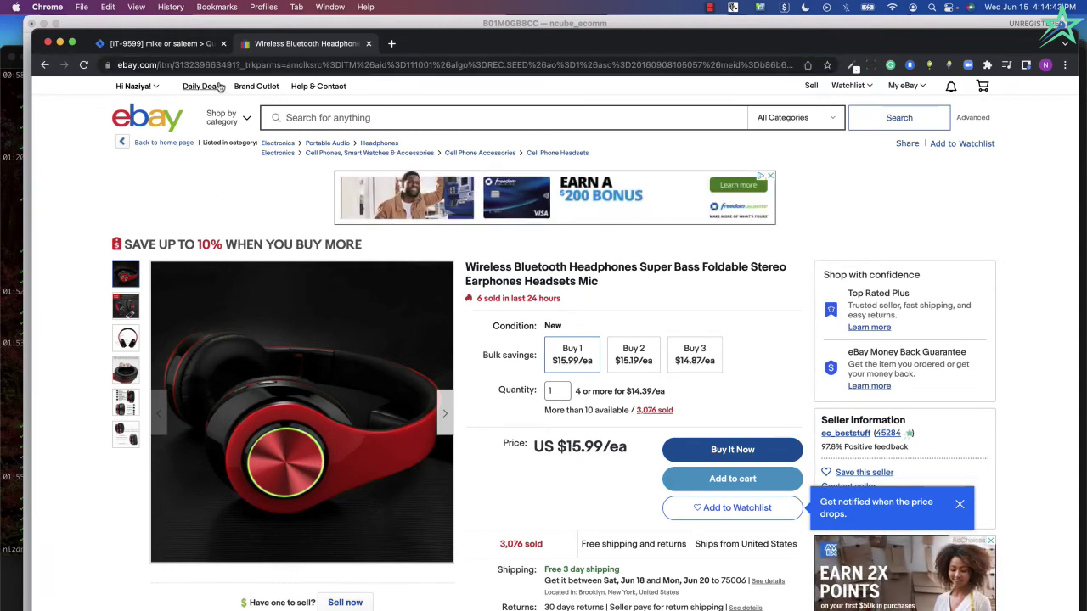
click(150, 62)
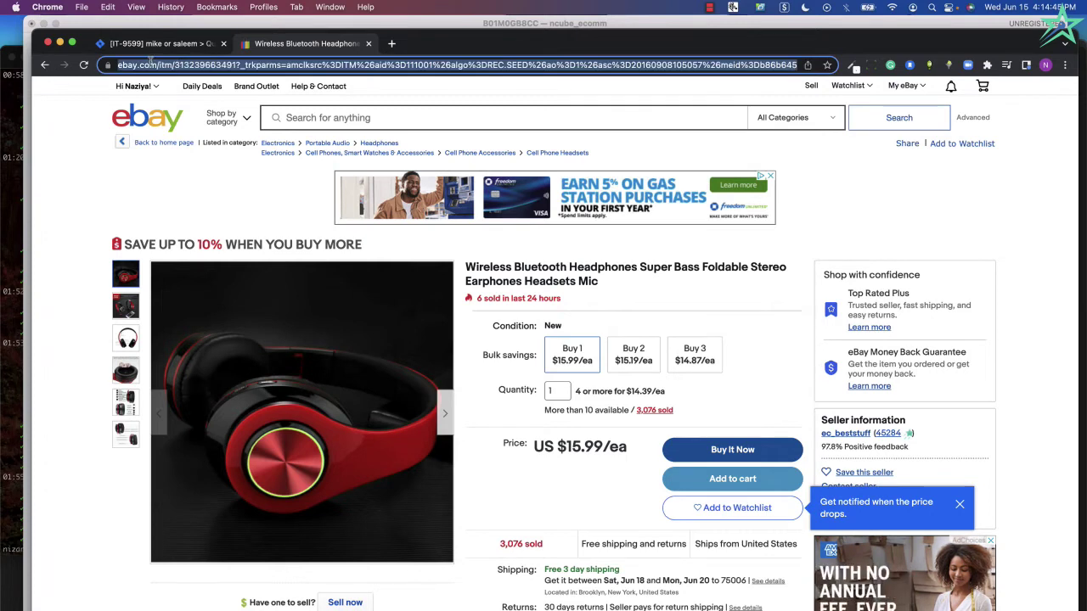
click(149, 71)
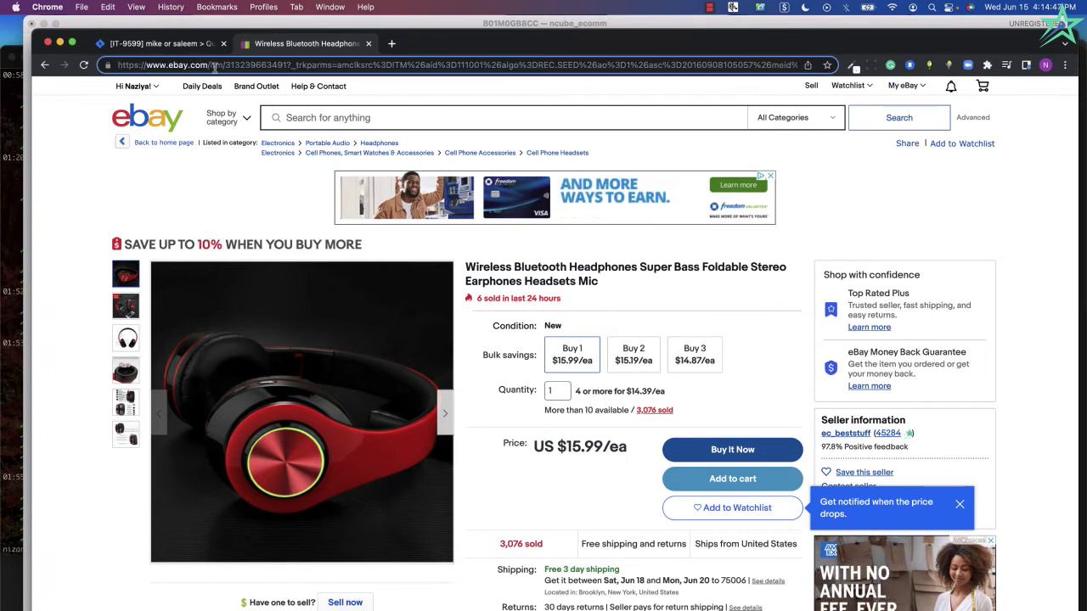
double_click(247, 66)
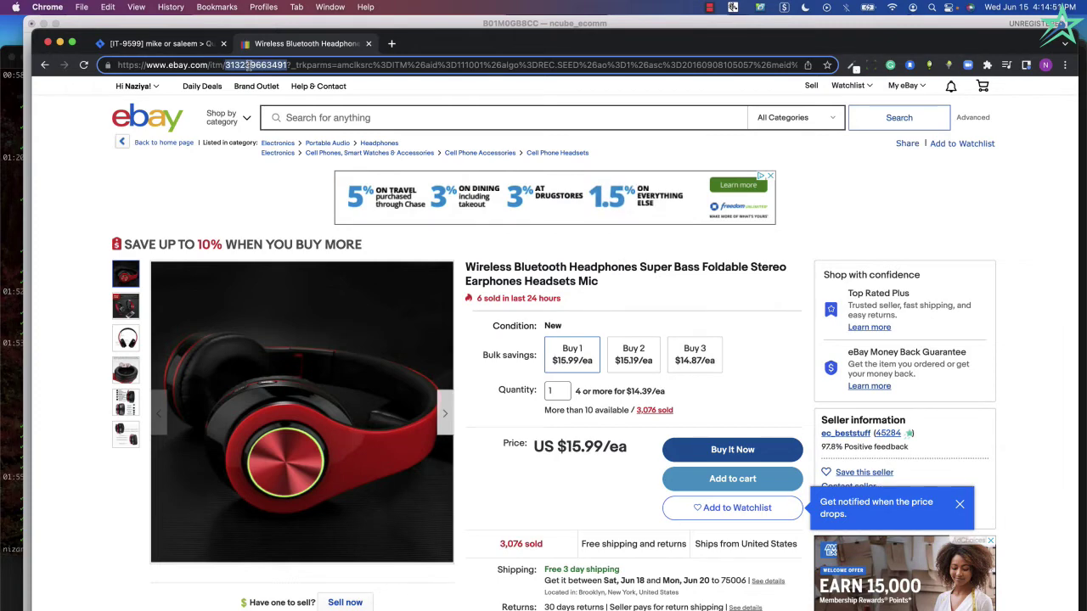
key(super+c)
key(ctrl+Right)
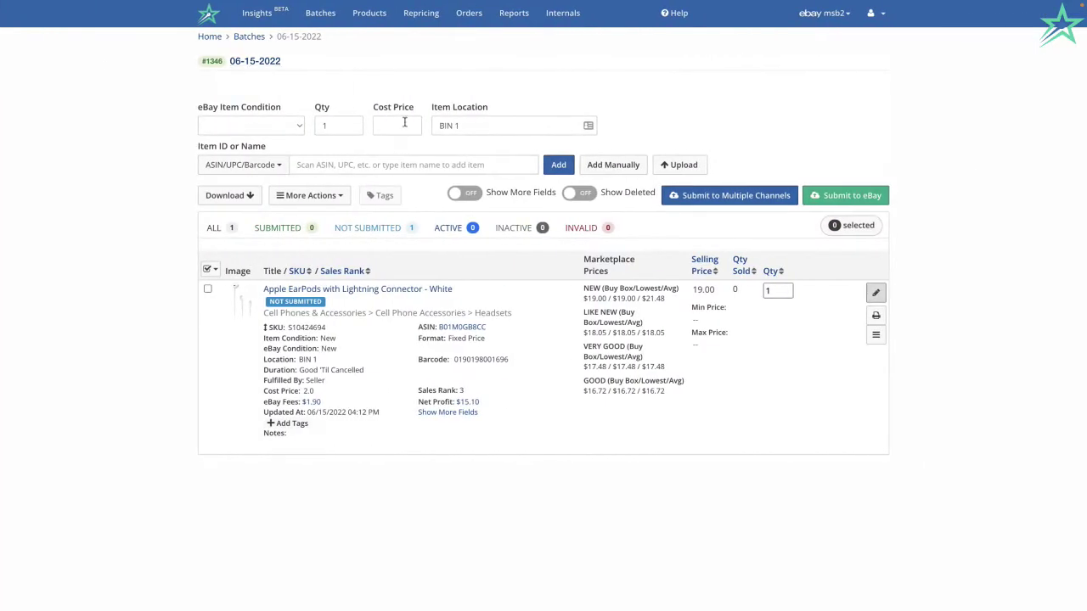
click(385, 170)
click(364, 163)
key(super+v)
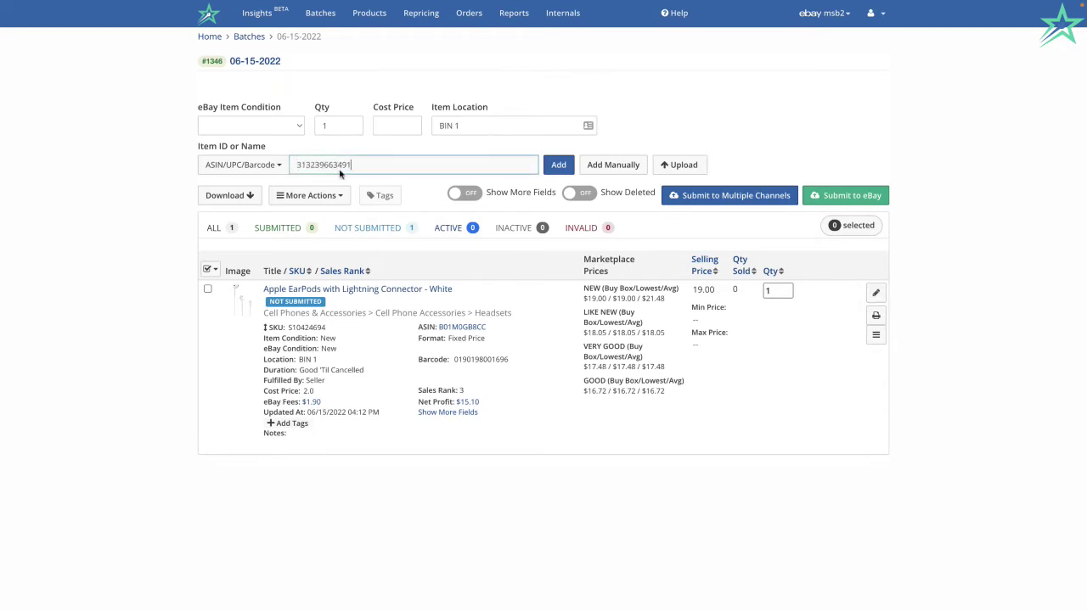
click(212, 166)
click(213, 201)
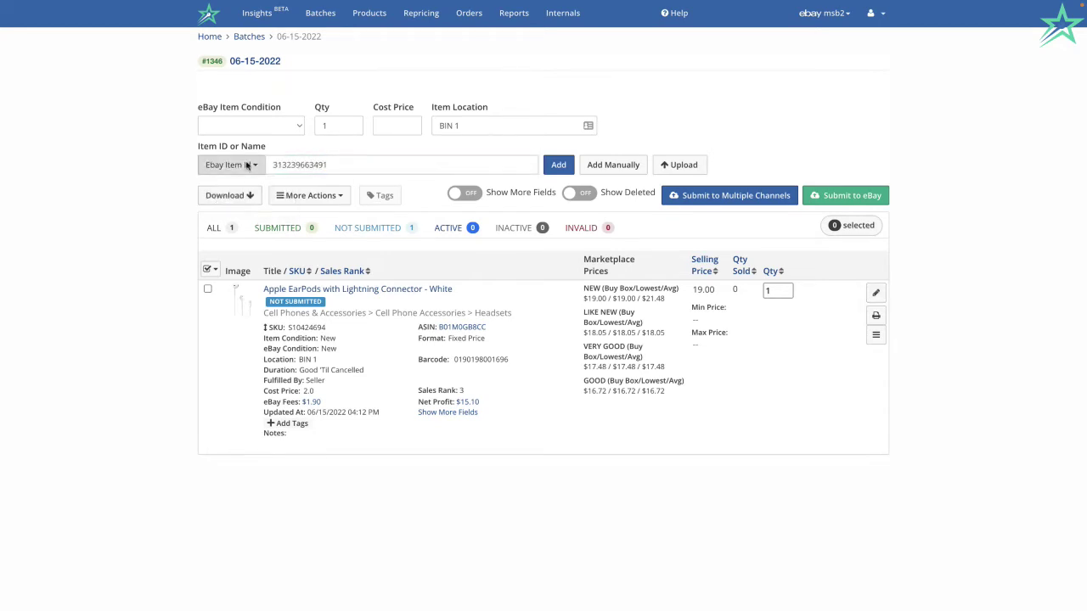
click(348, 167)
key(Return)
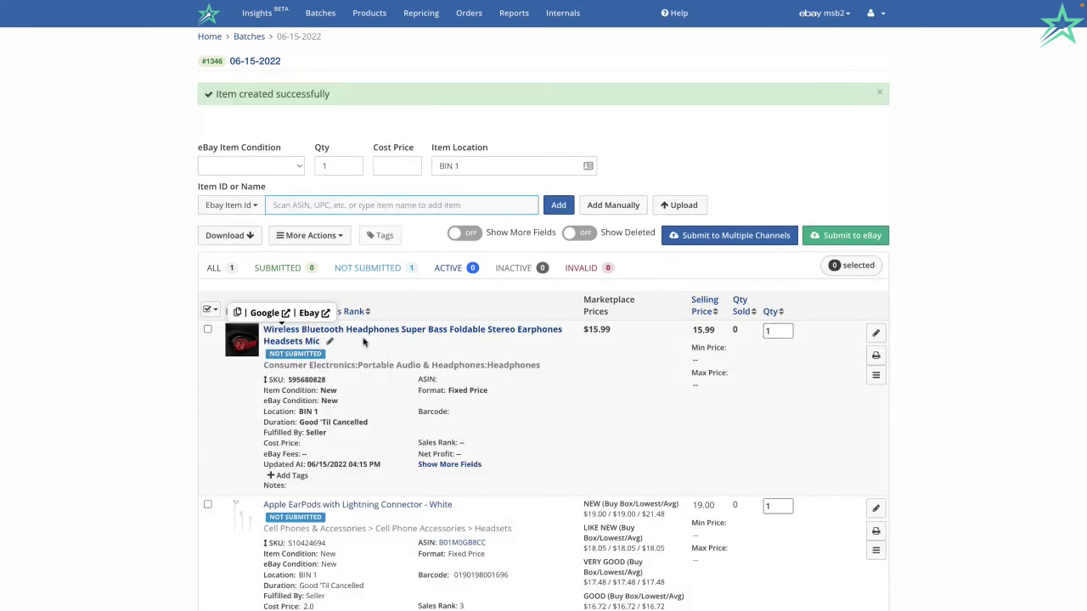
scroll(339, 365, down, 1)
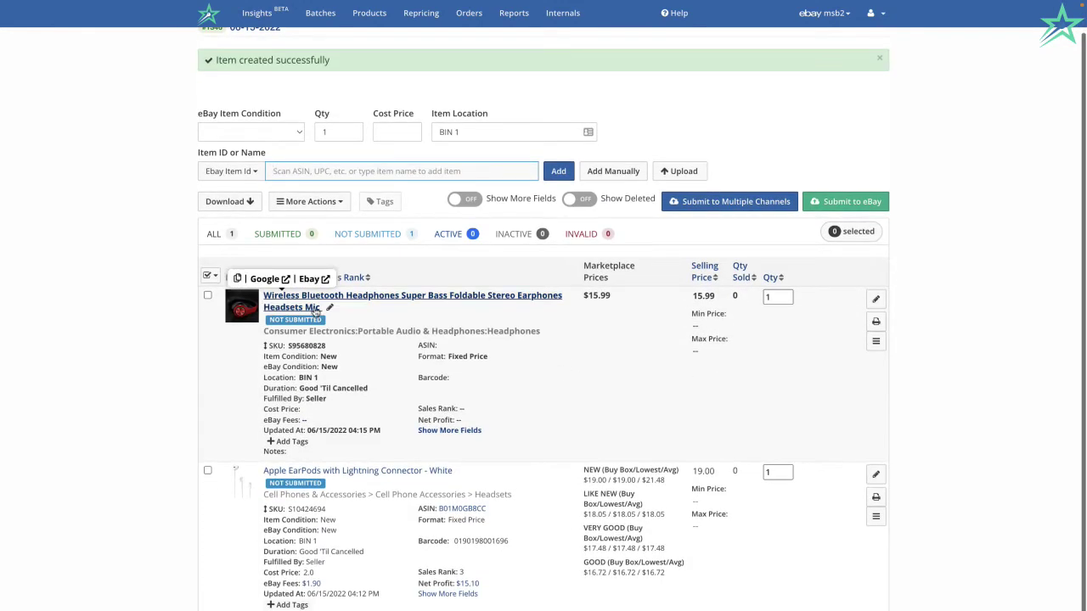
click(256, 321)
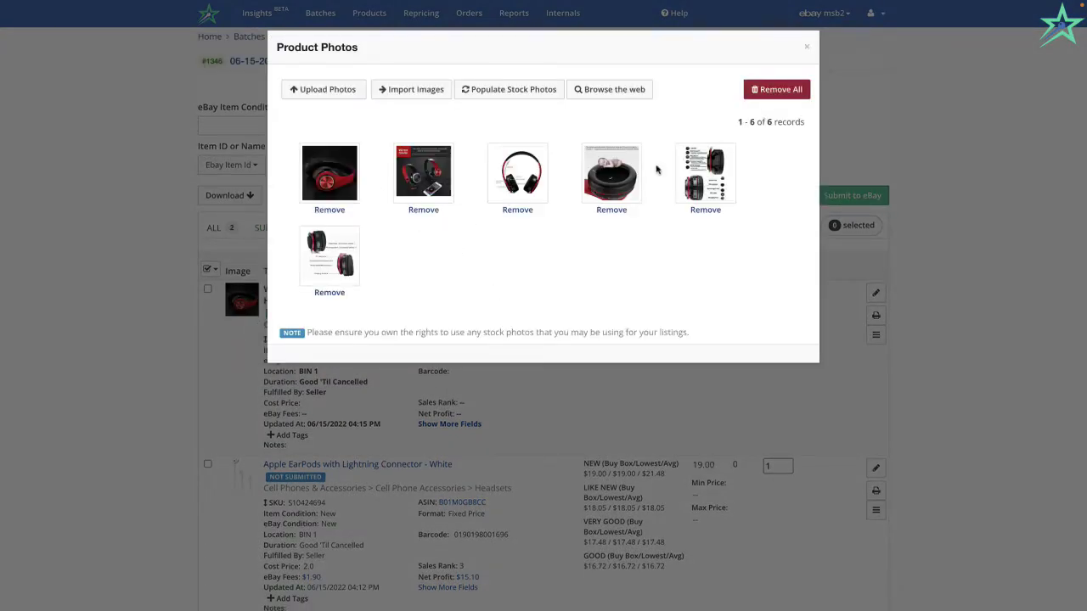
click(806, 46)
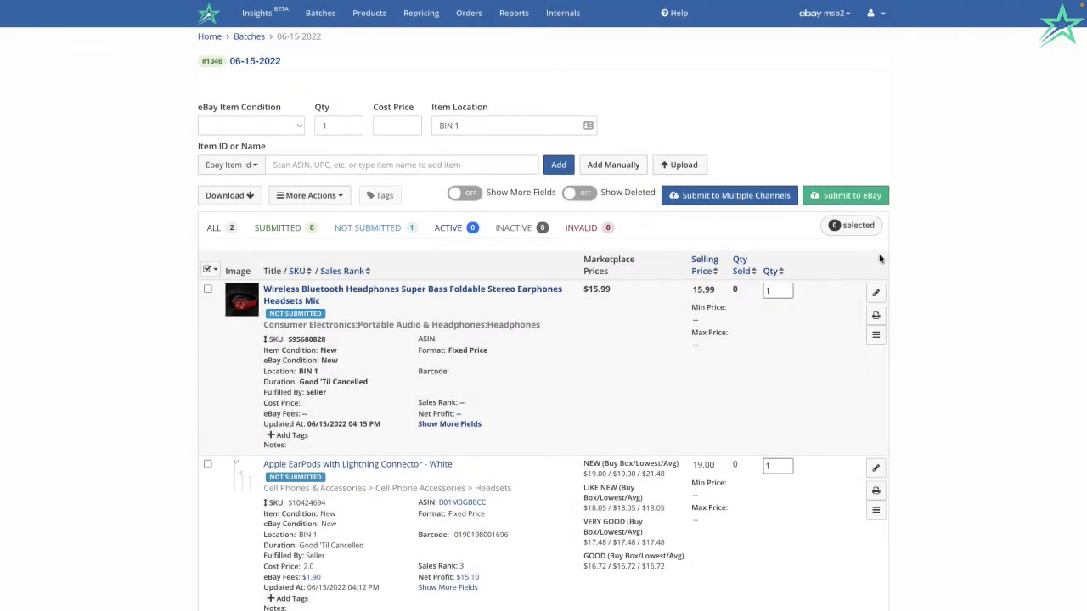
click(876, 292)
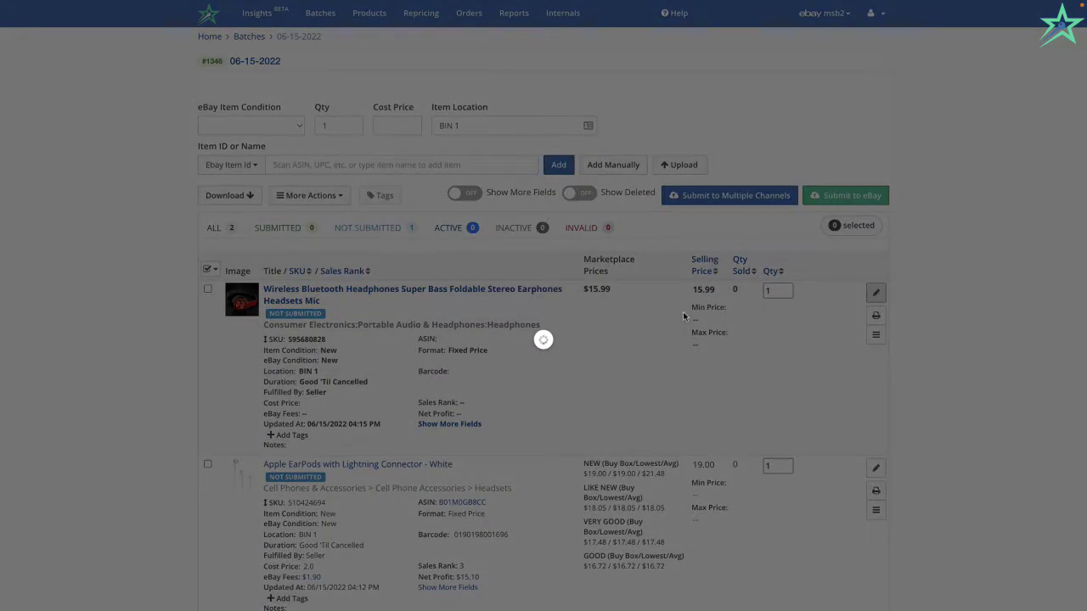
scroll(479, 517, down, 2)
scroll(480, 517, down, 5)
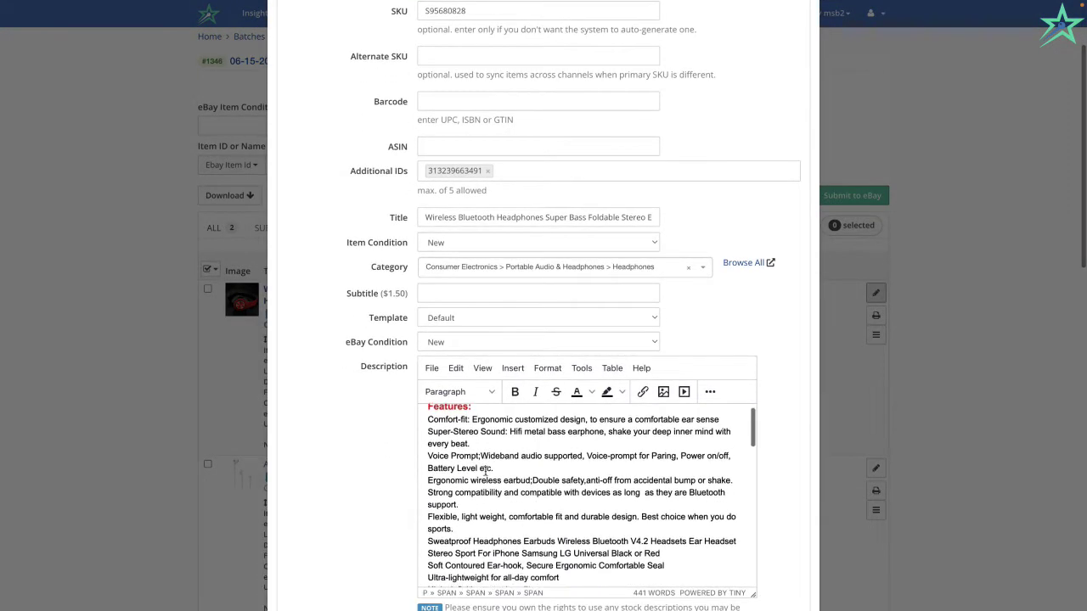
scroll(323, 533, down, 1)
scroll(323, 533, down, 1)
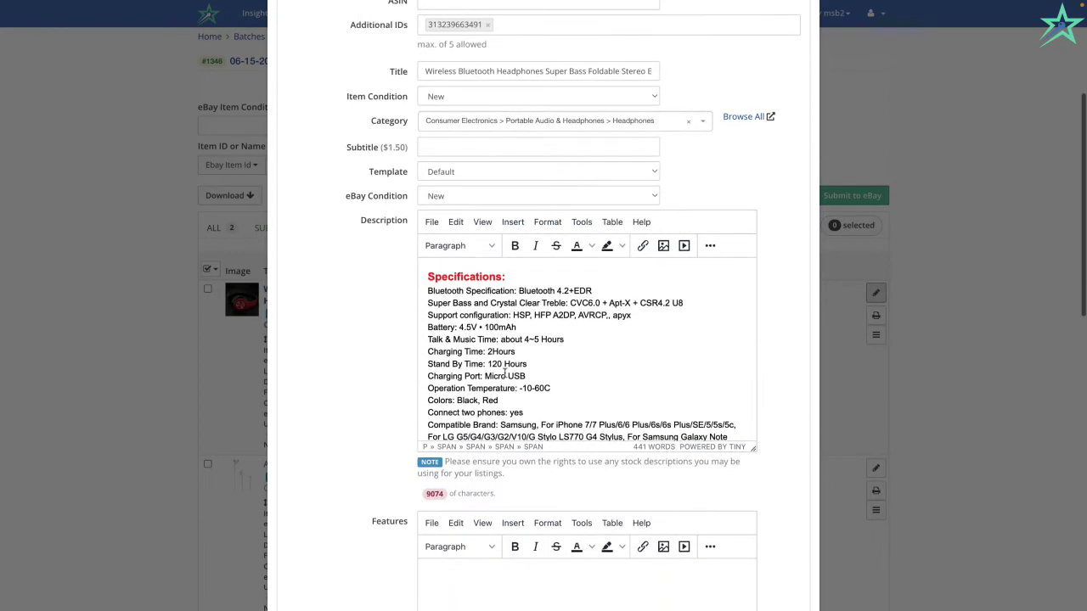
scroll(505, 373, down, 3)
scroll(505, 374, up, 10)
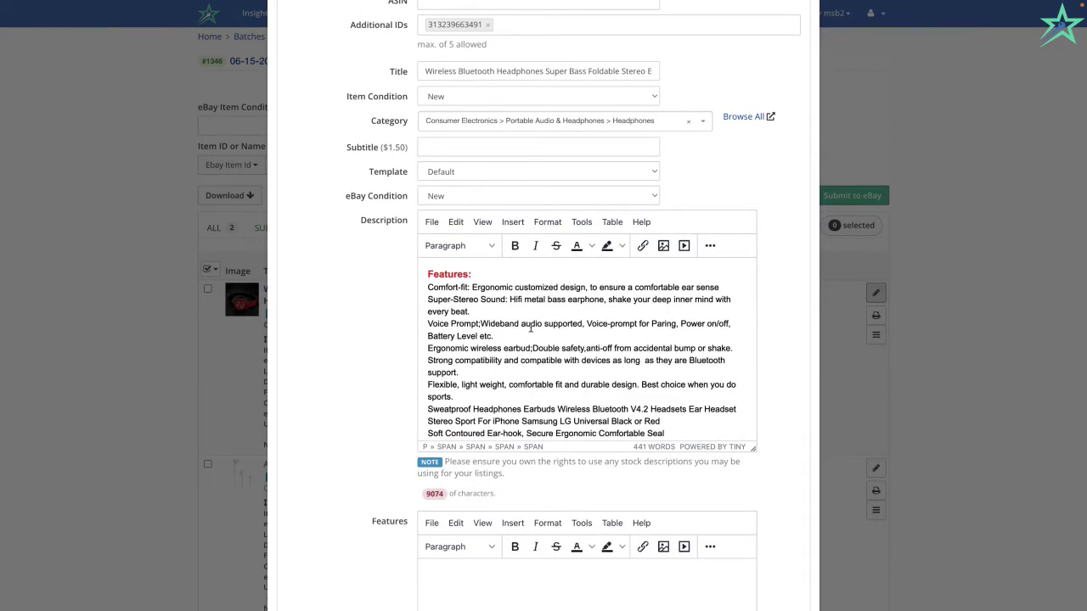
scroll(529, 325, down, 8)
scroll(393, 317, down, 4)
scroll(393, 317, down, 9)
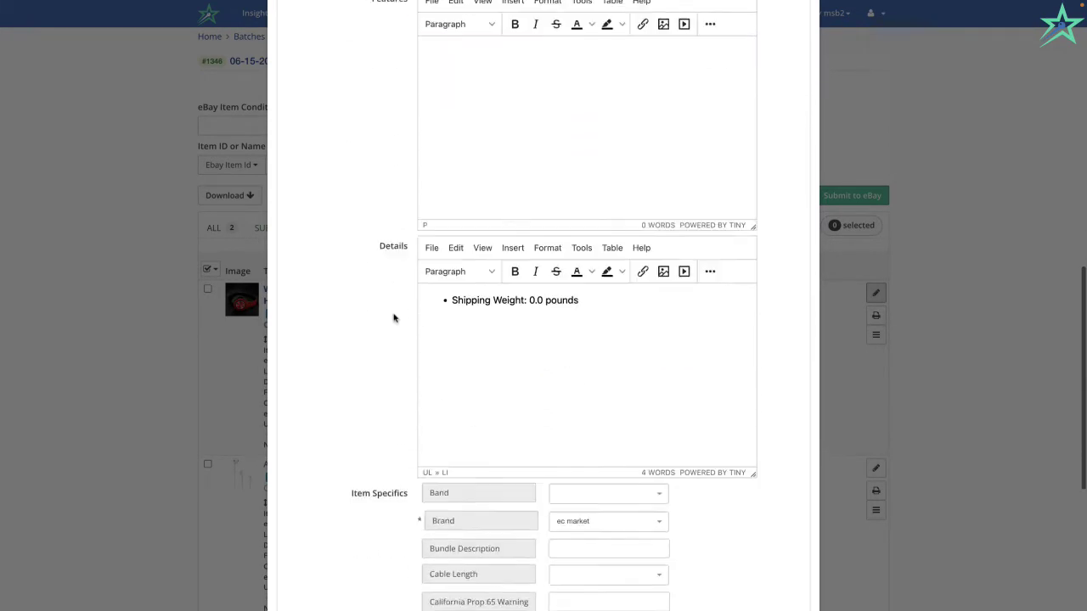
scroll(528, 308, up, 15)
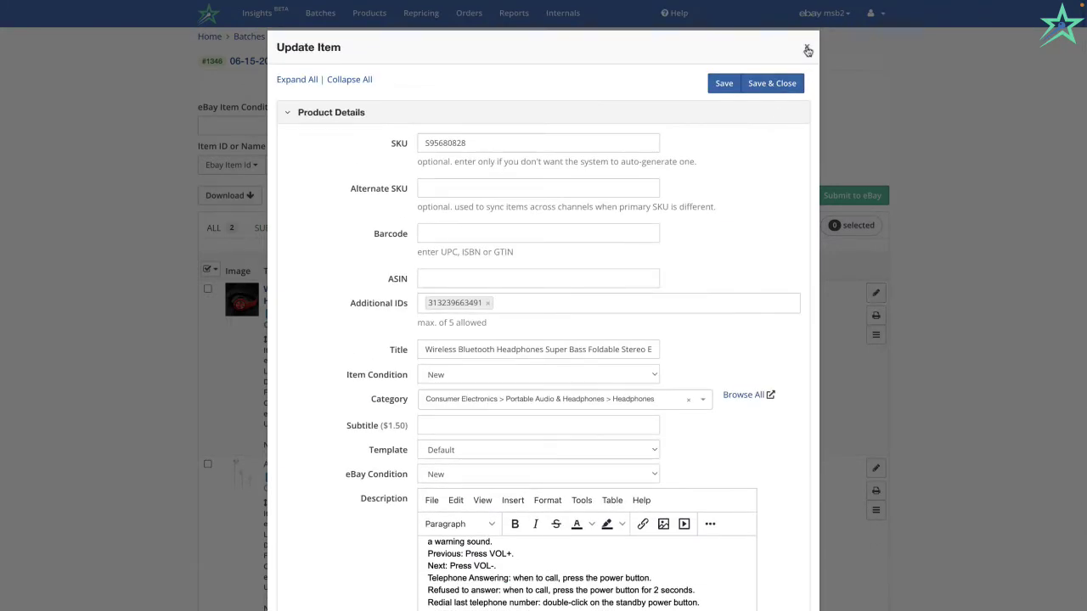
click(806, 46)
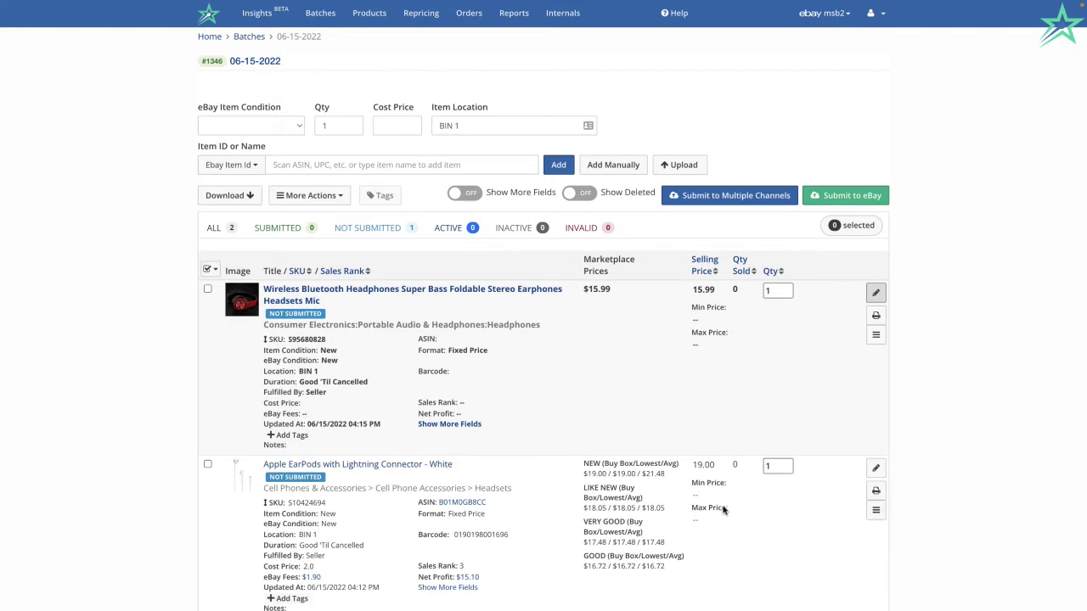
click(875, 511)
Browse similar eBay listings for the EarPods and start importing from the first match.
scroll(878, 513, down, 3)
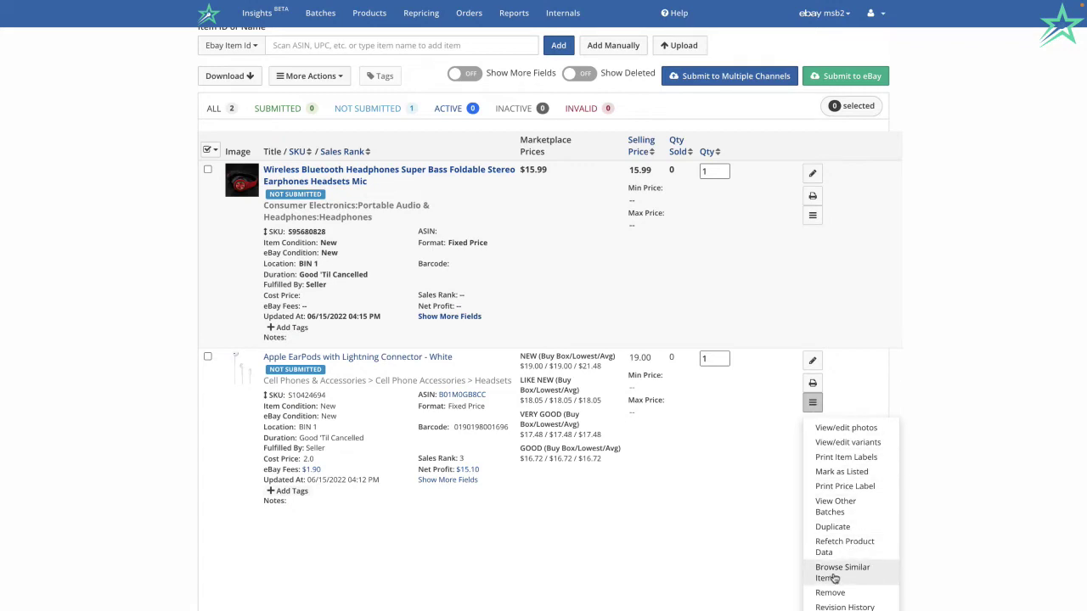
click(834, 577)
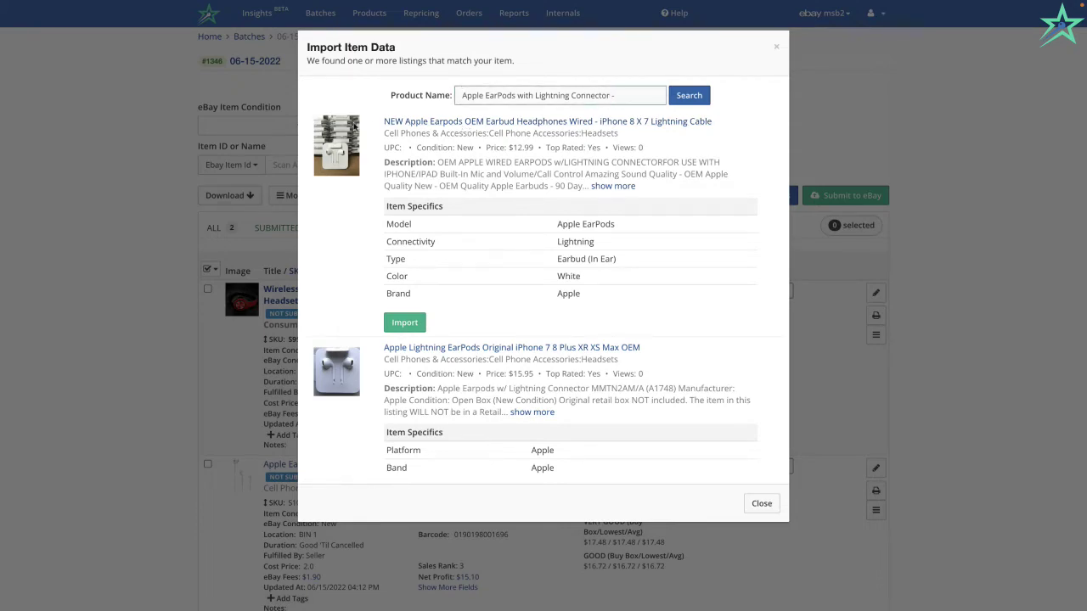
scroll(358, 319, down, 8)
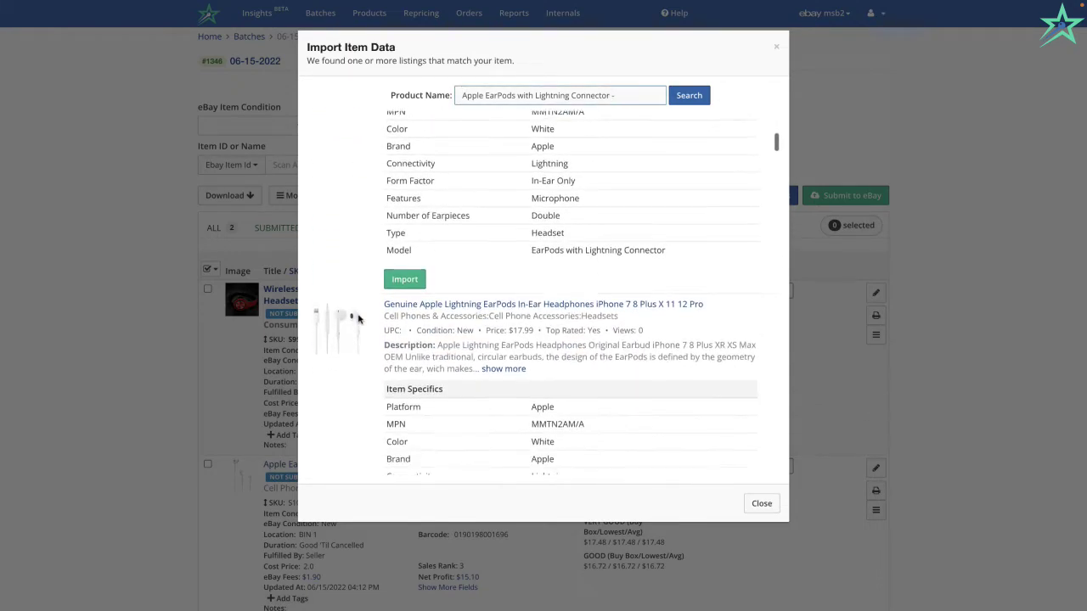
scroll(358, 319, up, 8)
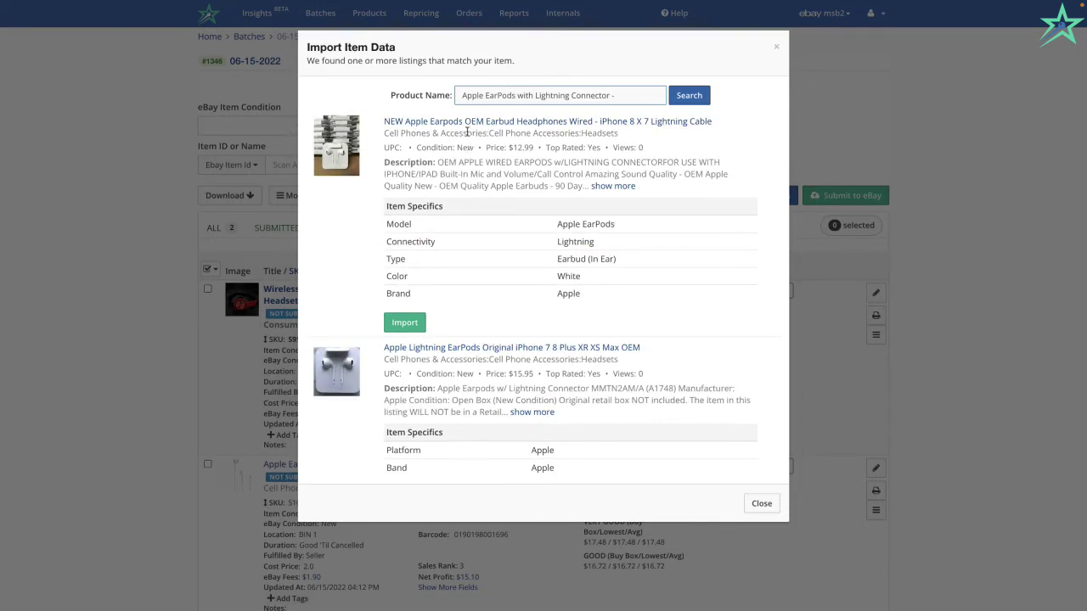
click(417, 324)
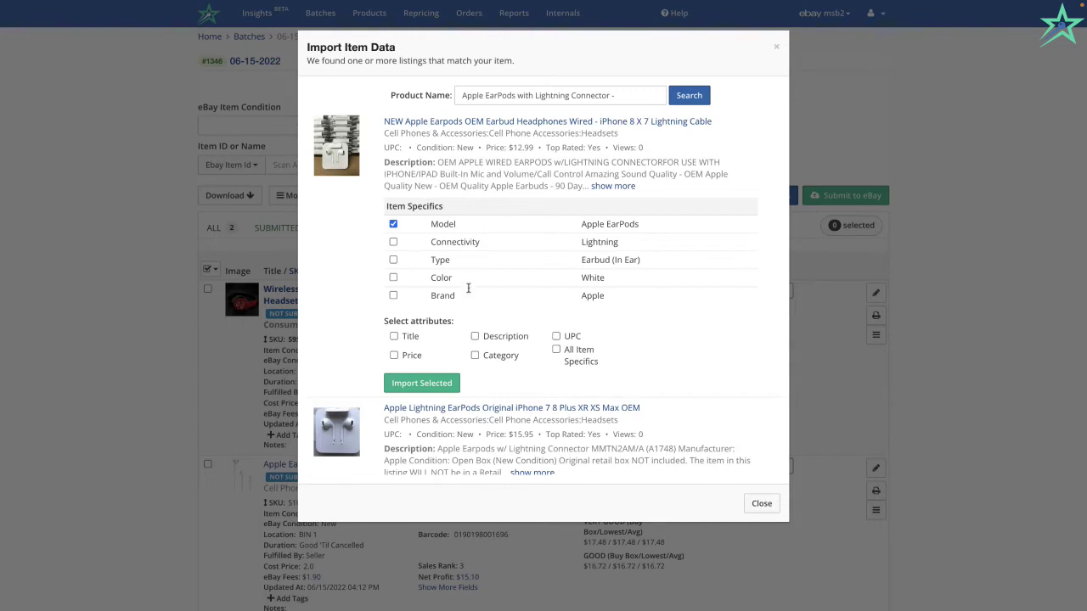
Import the first match's Title plus all item specifics, including Type and Color, excluding Connectivity.
click(393, 241)
click(393, 260)
click(393, 278)
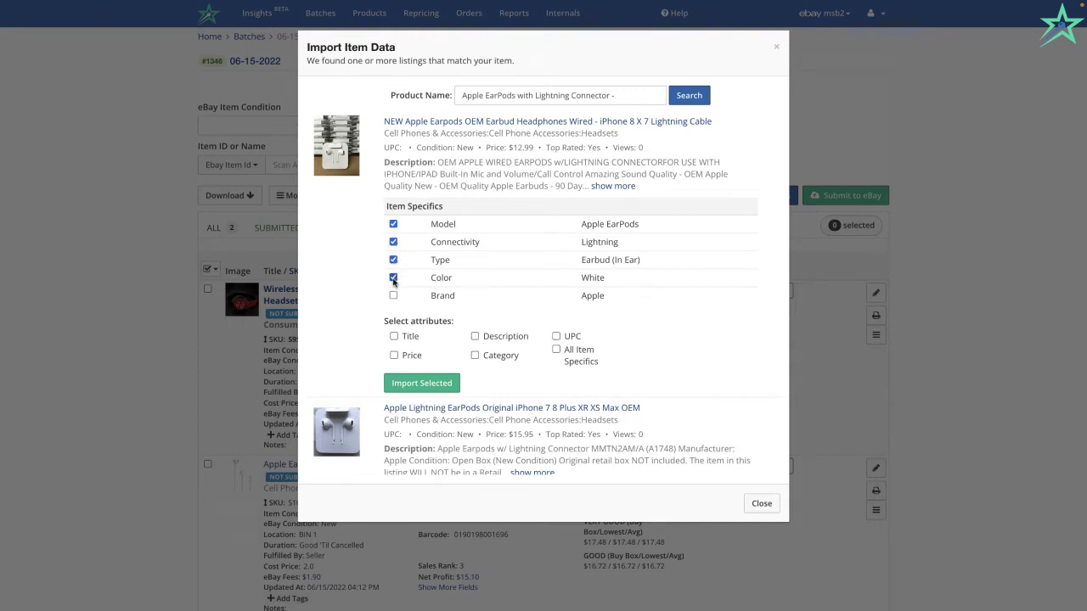
click(556, 349)
click(556, 350)
click(556, 350)
click(393, 242)
click(393, 337)
click(424, 388)
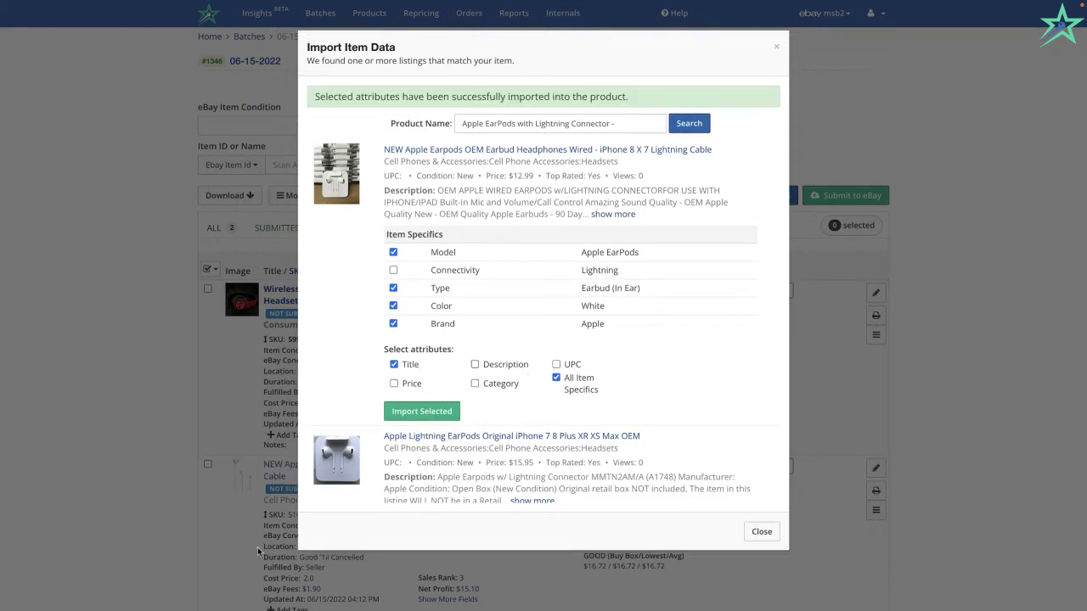
Close the import results, dismiss the EarPods actions menu, and open the retitled item's photos.
click(776, 47)
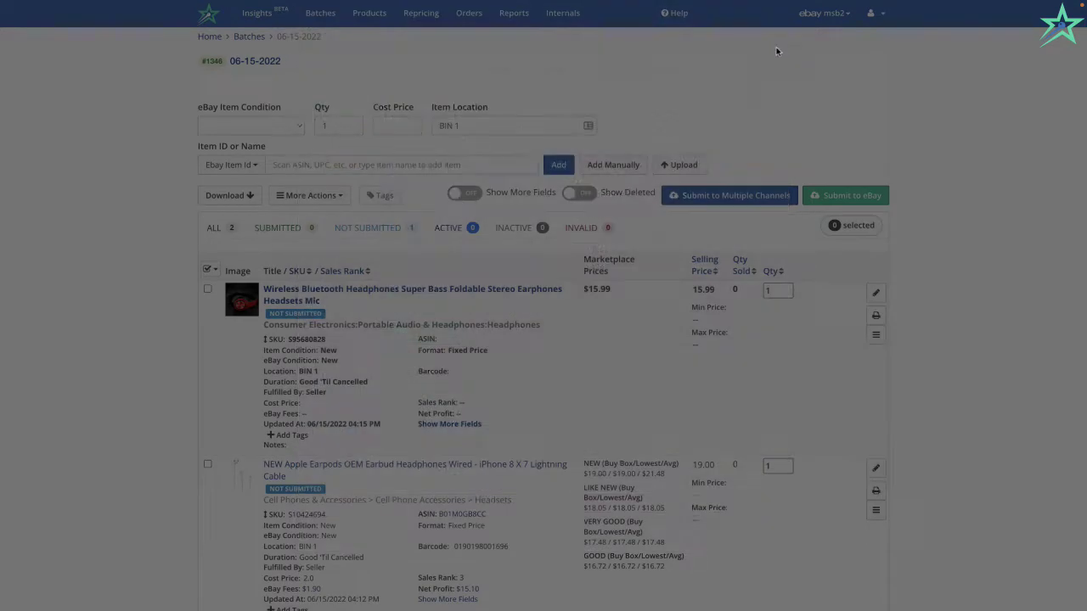
scroll(543, 425, down, 1)
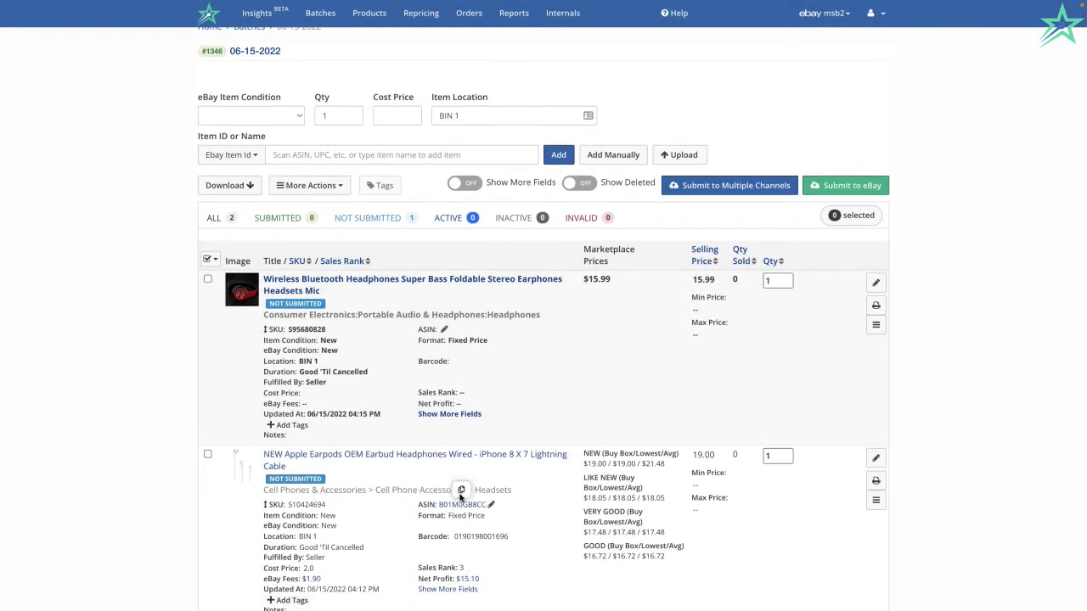
mouse_move(381, 463)
click(875, 500)
scroll(863, 608, down, 1)
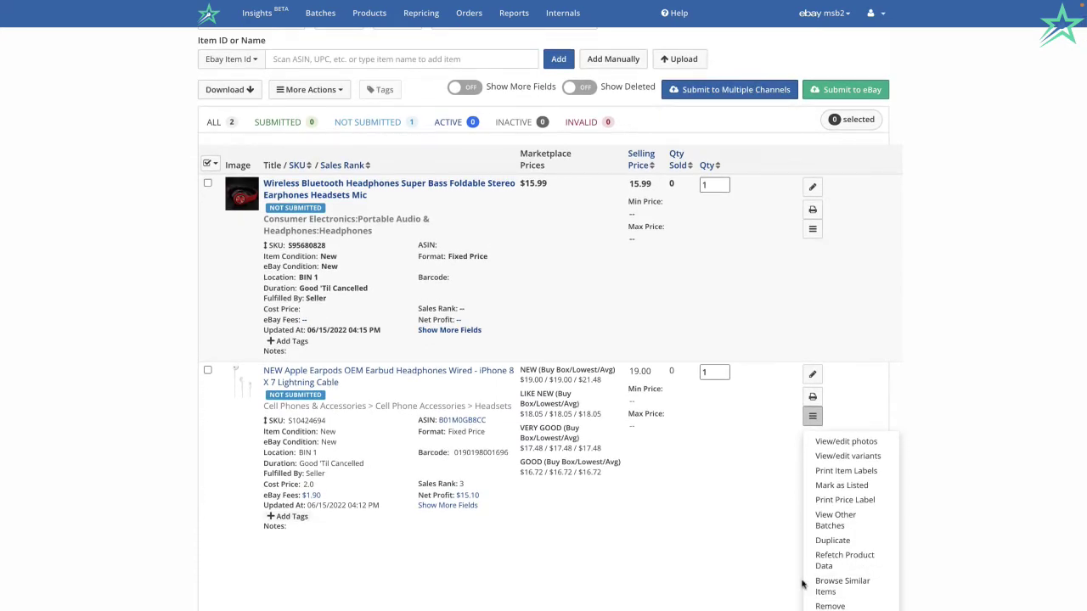
click(592, 575)
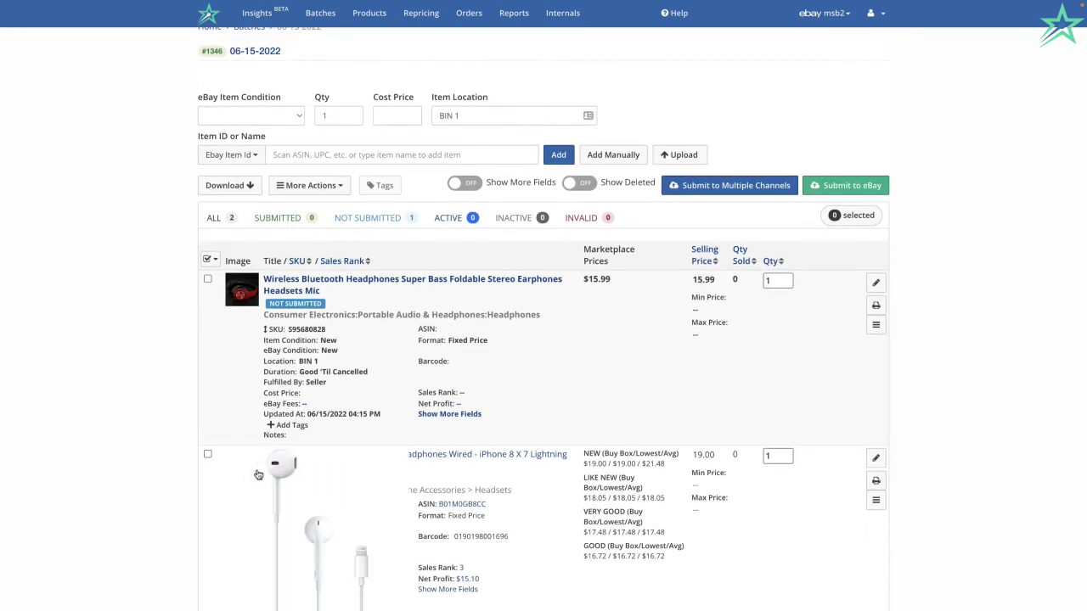
click(258, 473)
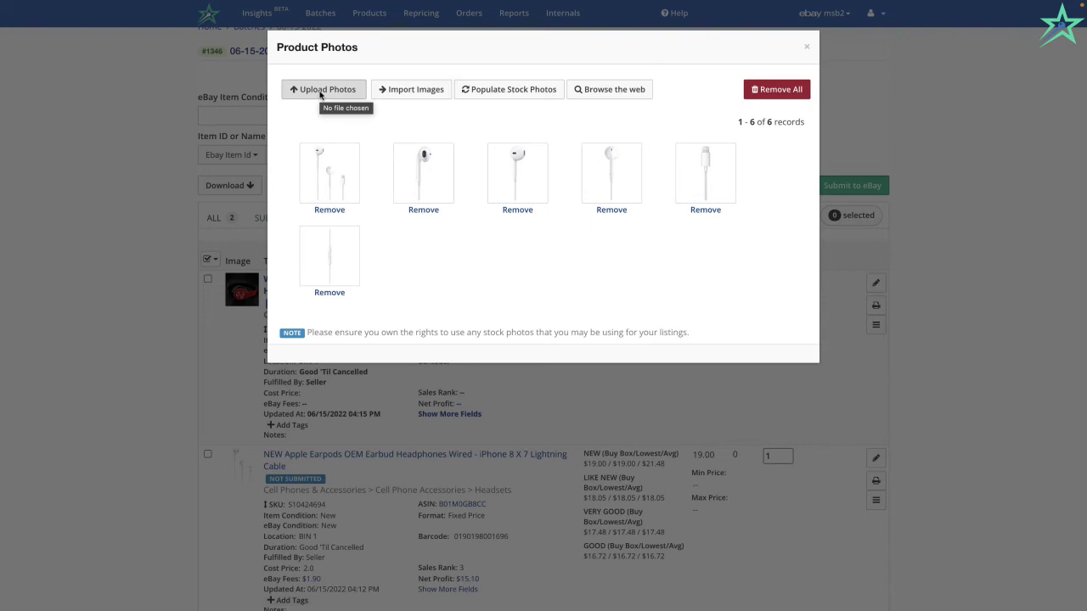
In the EarPods Import Images options, switch from URL import to eBay Item ID.
click(403, 95)
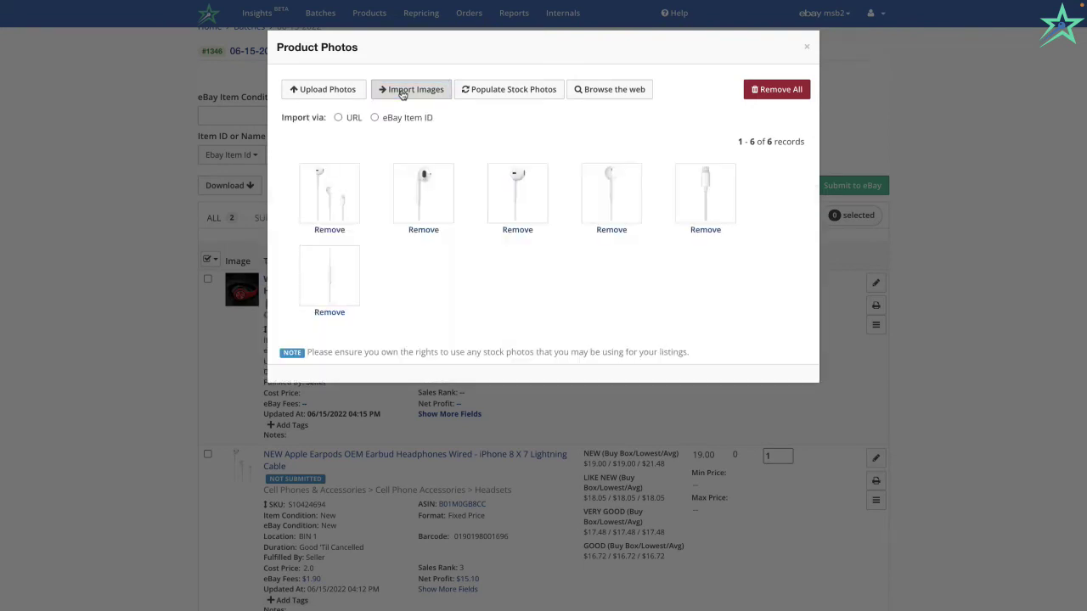
click(339, 118)
click(388, 142)
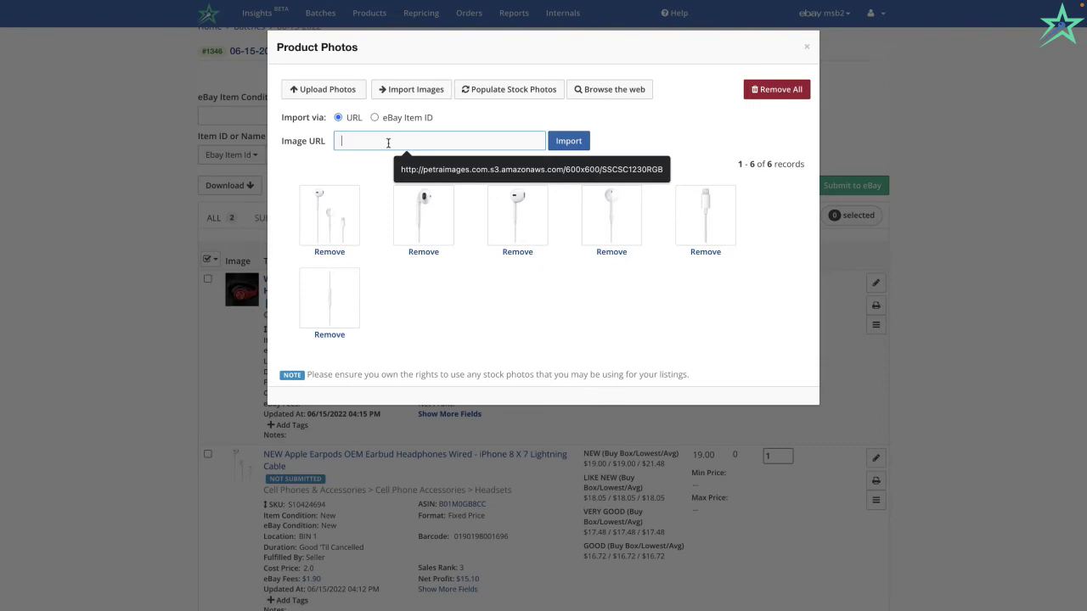
key(ctrl+v)
key(ctrl+z)
click(375, 118)
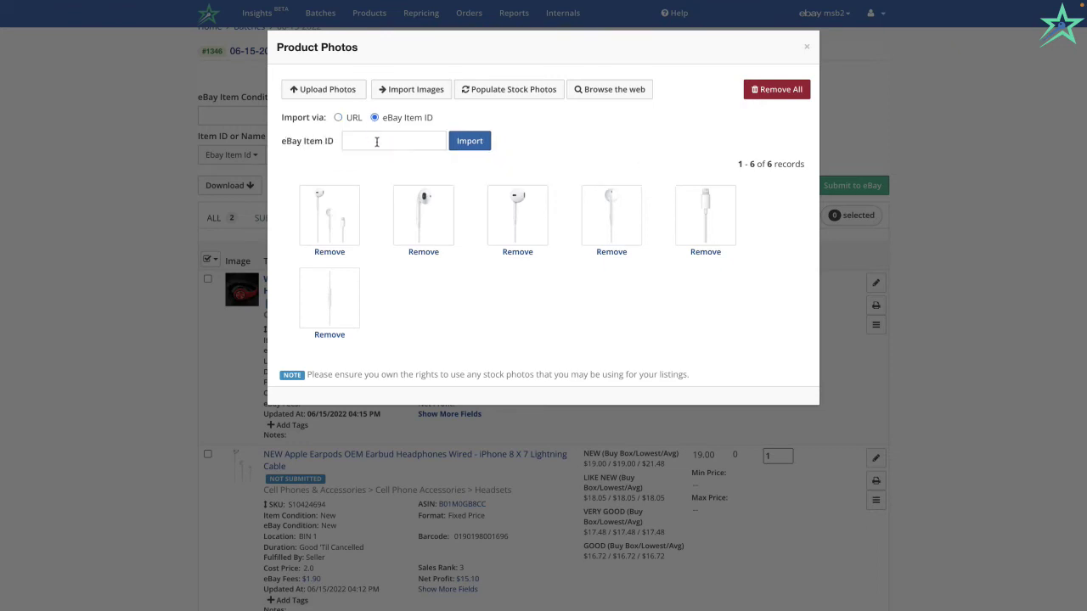
Import the EarPods photos from a previously used eBay item ID, with the browser full screen.
click(395, 139)
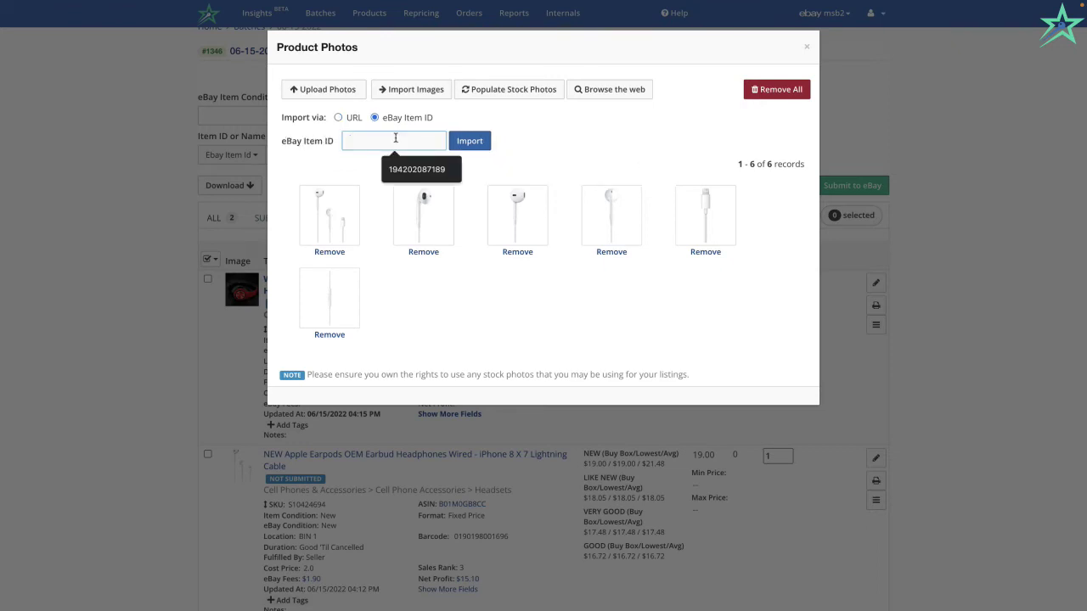
click(136, 7)
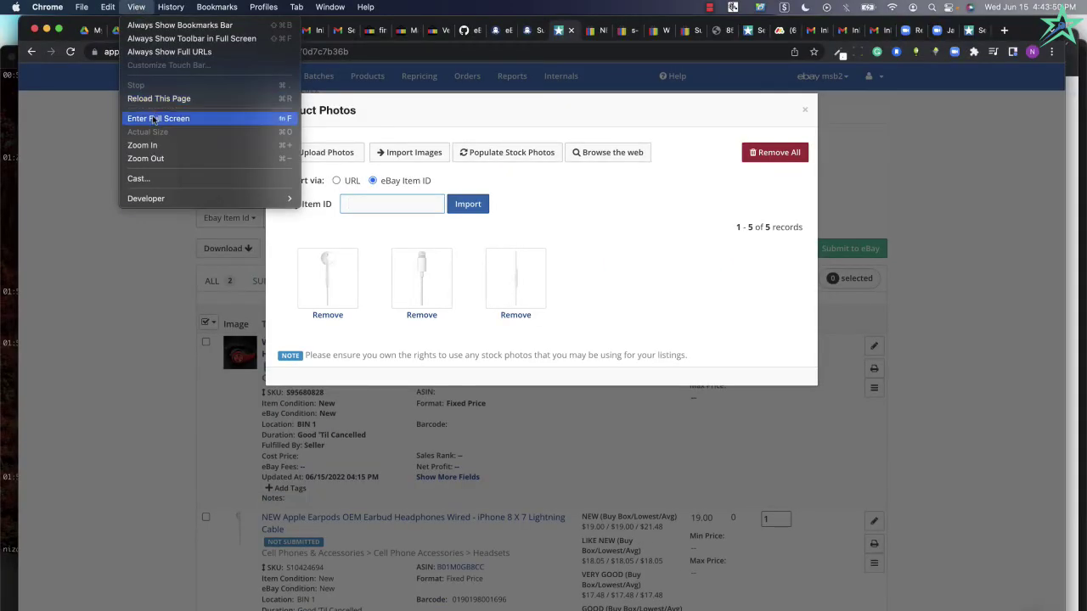
click(155, 120)
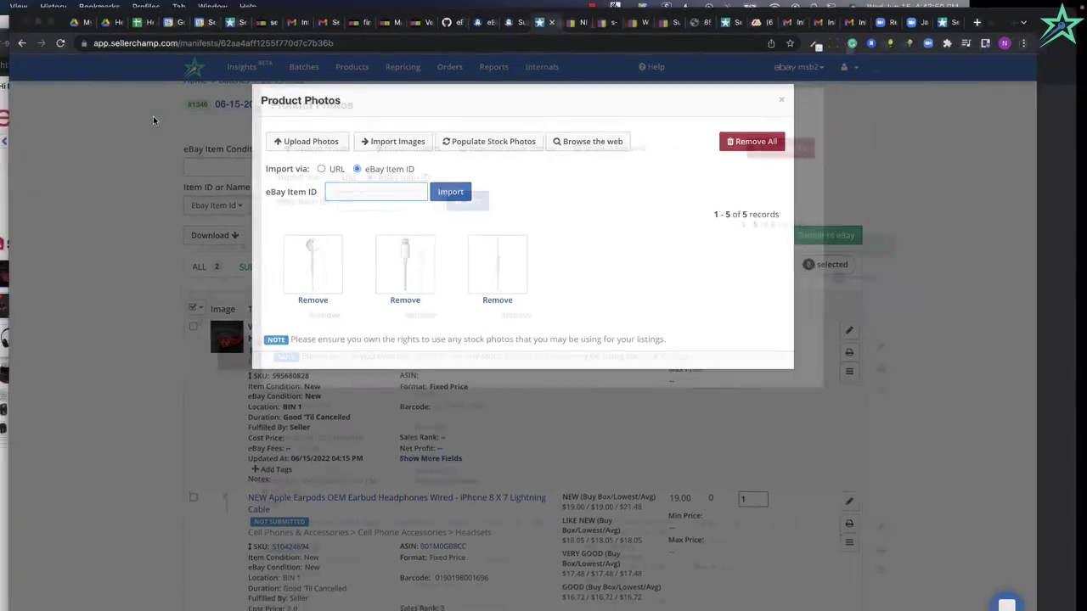
click(400, 137)
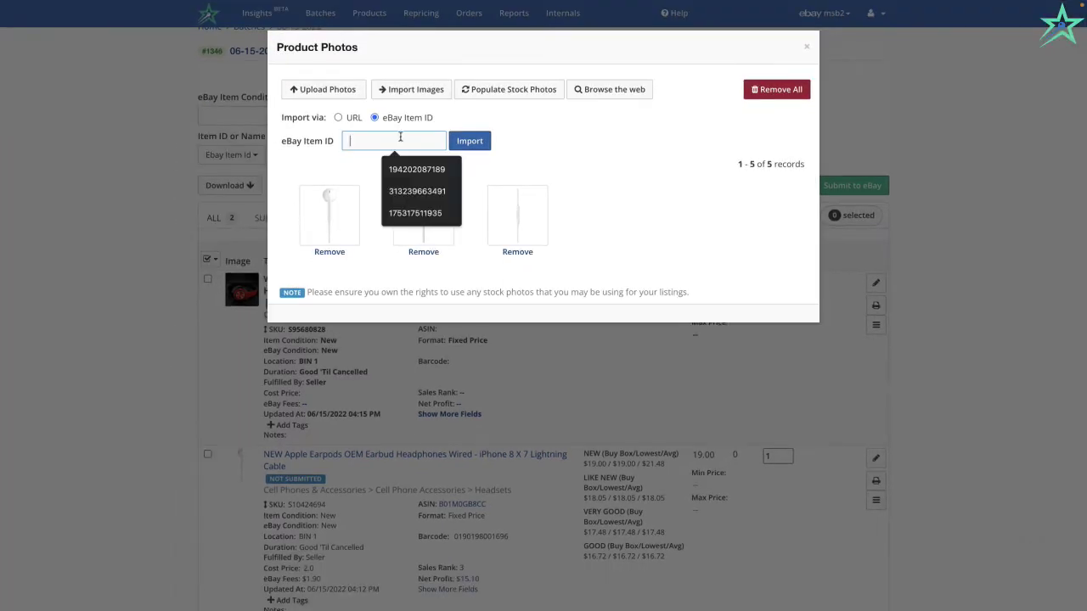
click(415, 213)
click(468, 142)
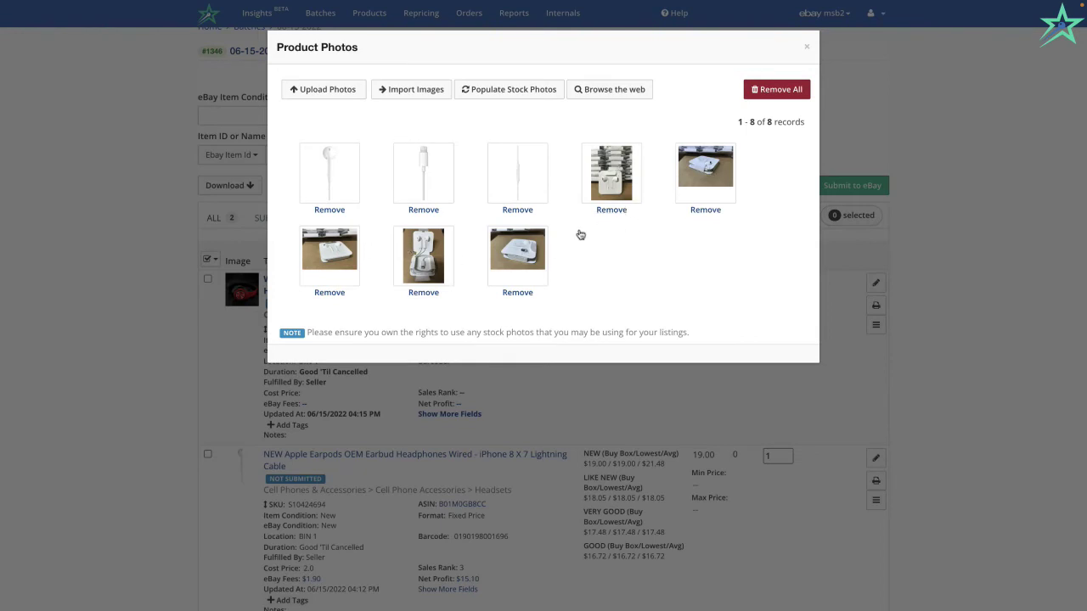
Remove the three stock earbud photos, leaving five.
click(323, 211)
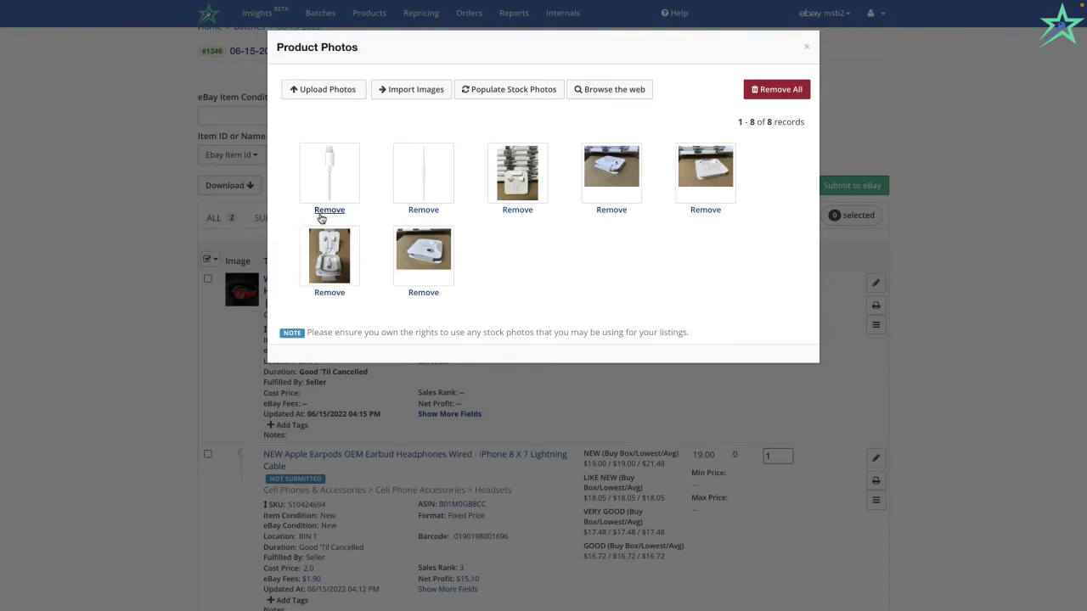
click(323, 211)
click(323, 211)
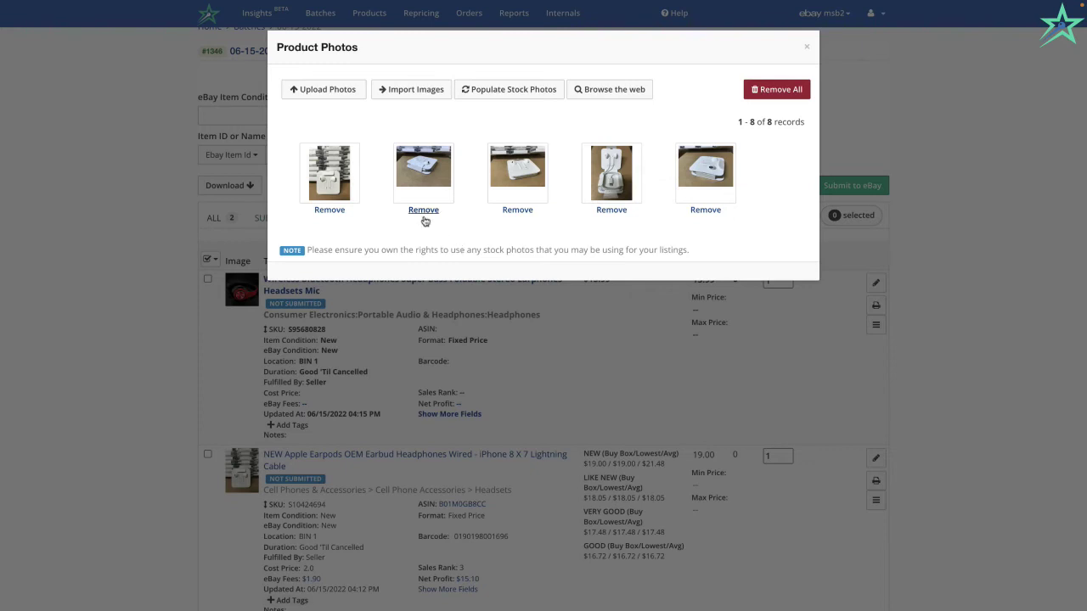
Web-search the product name and save the earbuds-in-package and white case photos to EarPods.
click(624, 96)
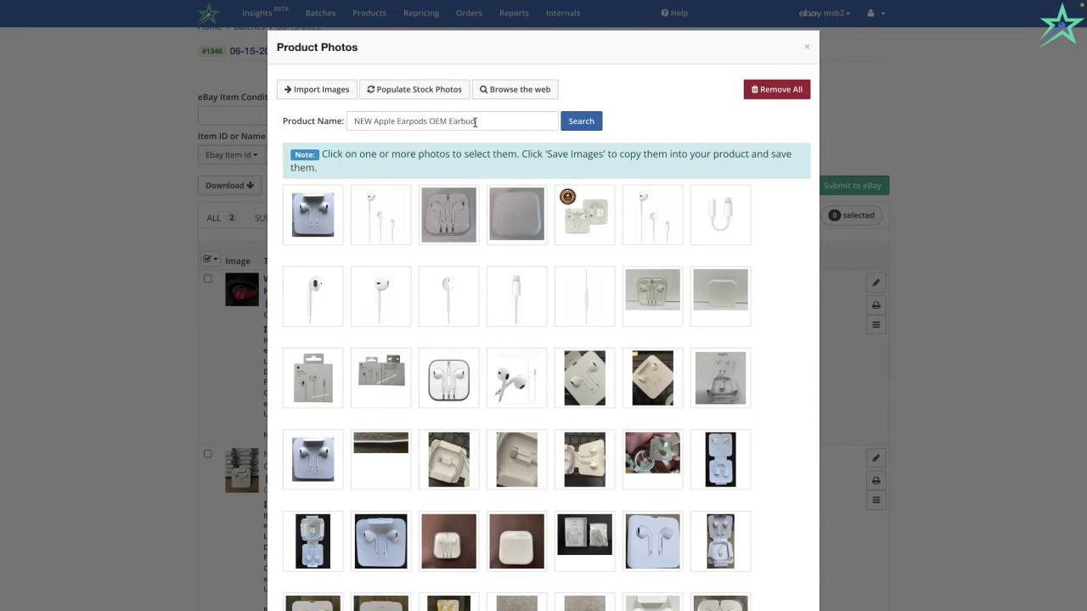
drag(476, 121, 355, 122)
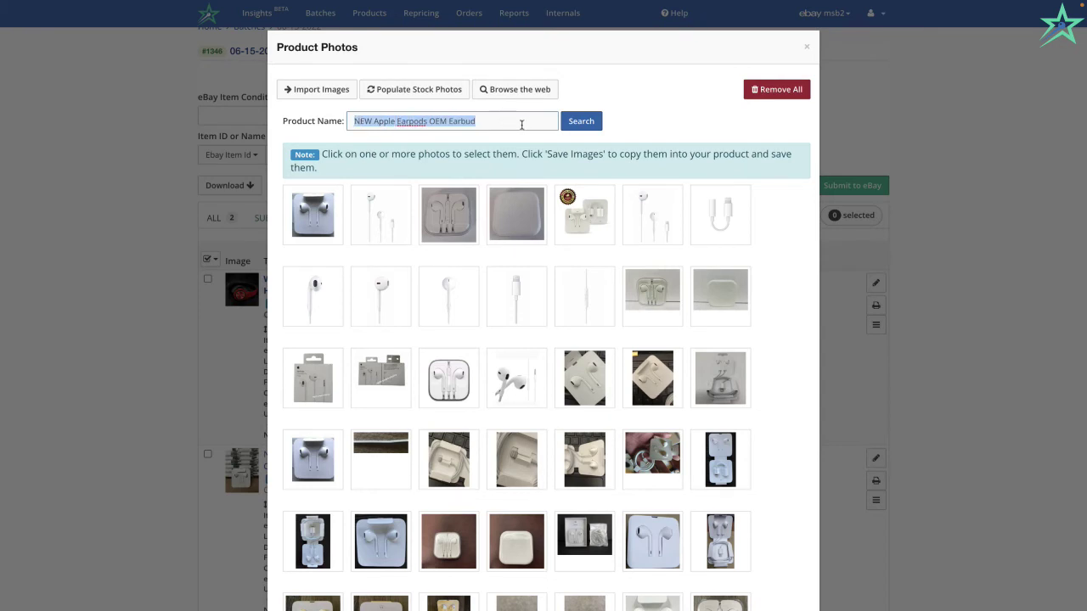
click(521, 122)
scroll(505, 220, down, 1)
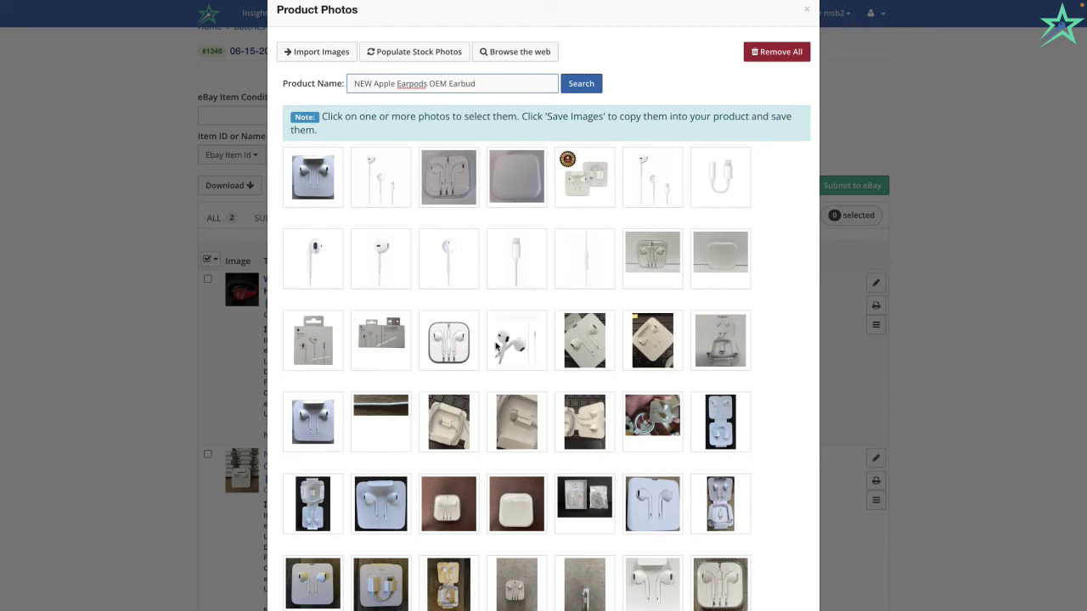
scroll(496, 343, down, 4)
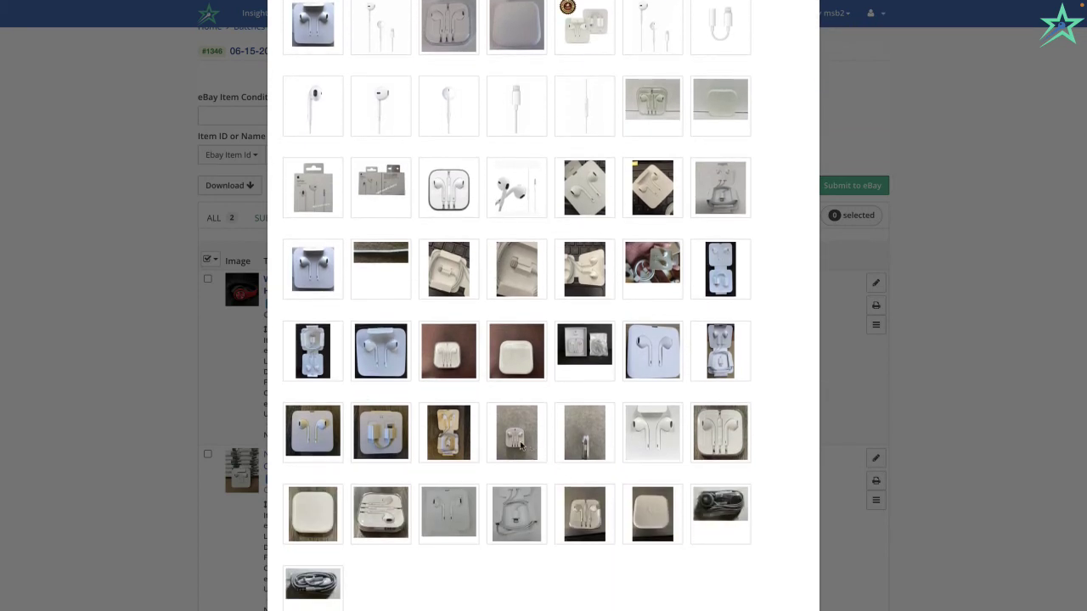
click(520, 445)
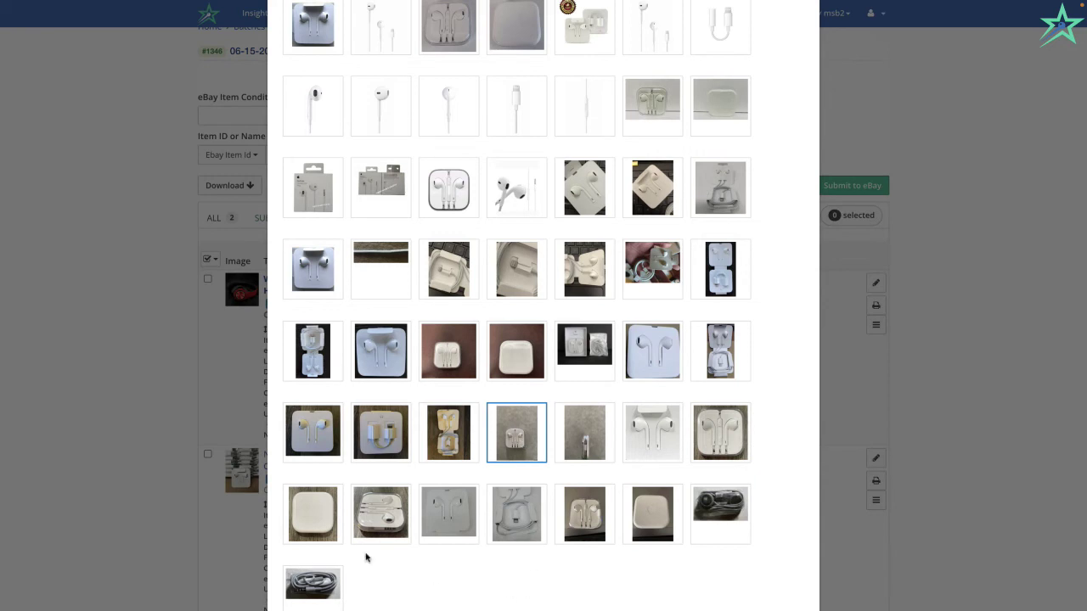
click(327, 530)
scroll(327, 530, down, 1)
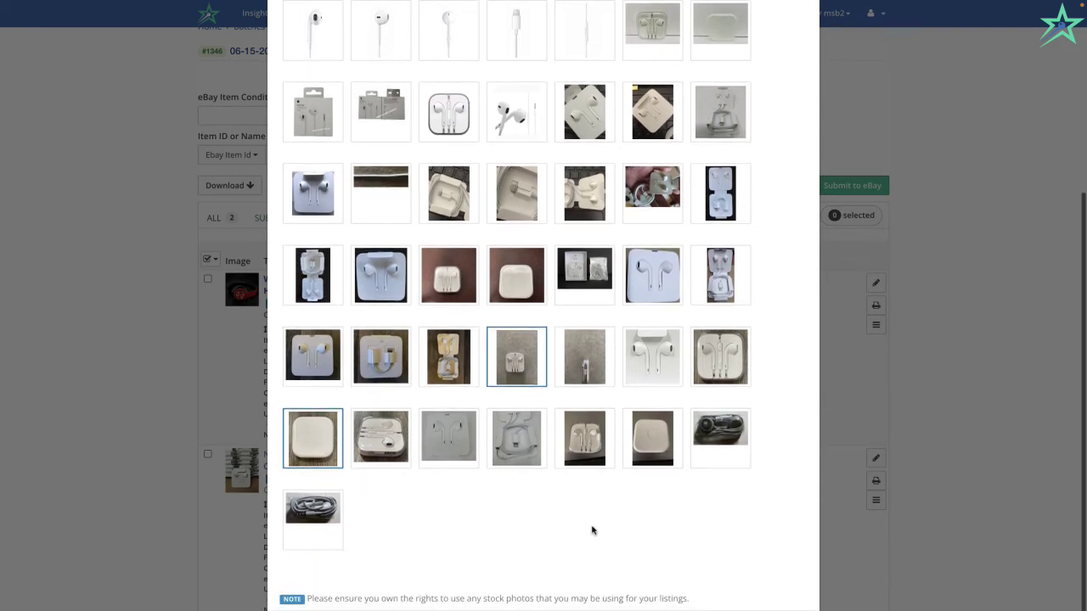
click(644, 541)
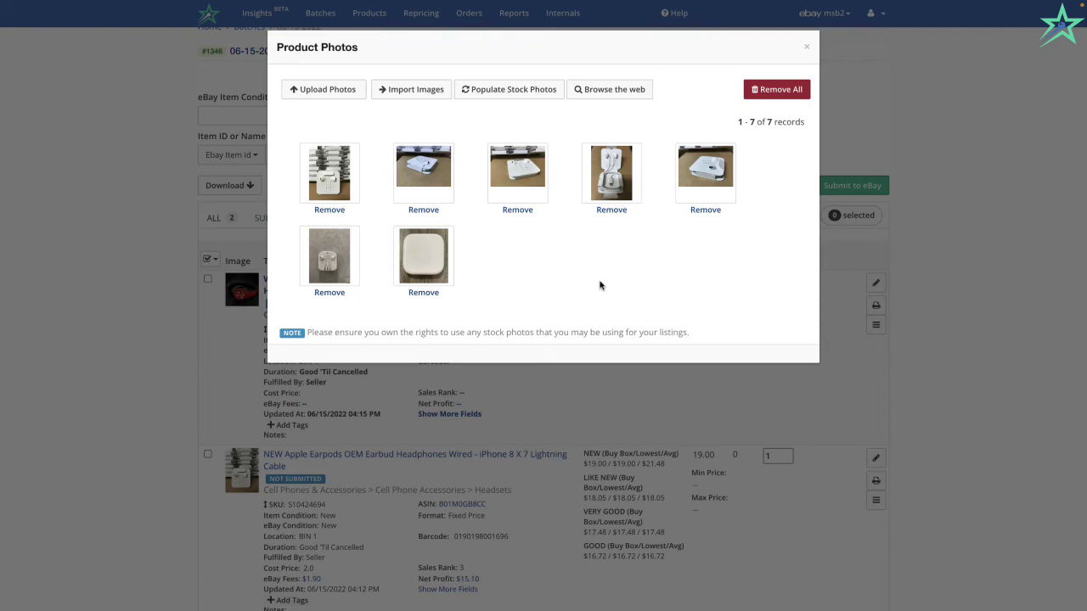
Close the EarPods photos, then remove all 12 photos from the Sony headphones item.
click(806, 48)
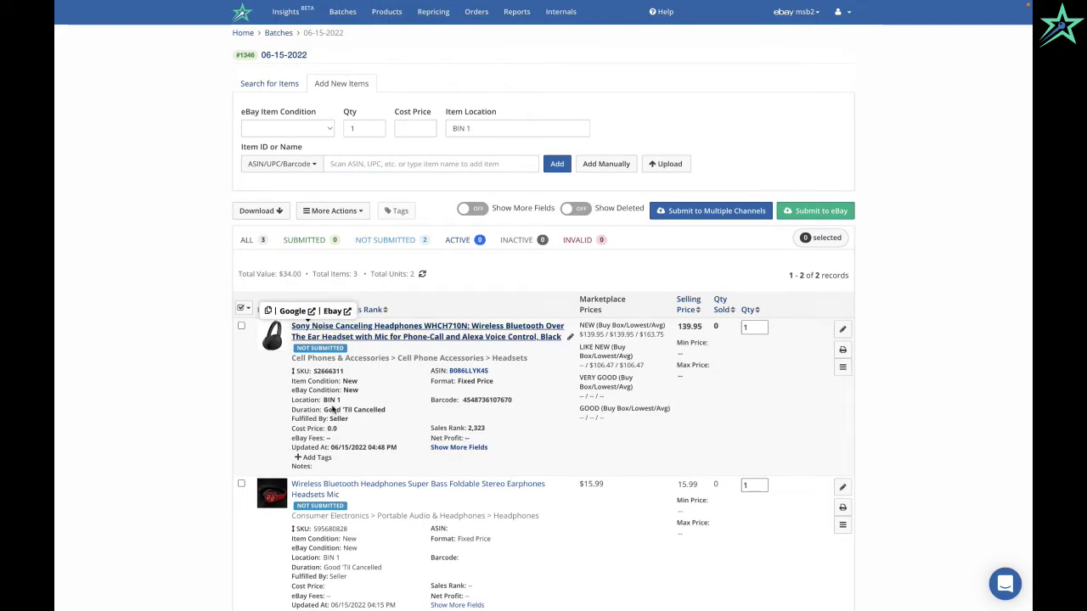
scroll(519, 289, down, 1)
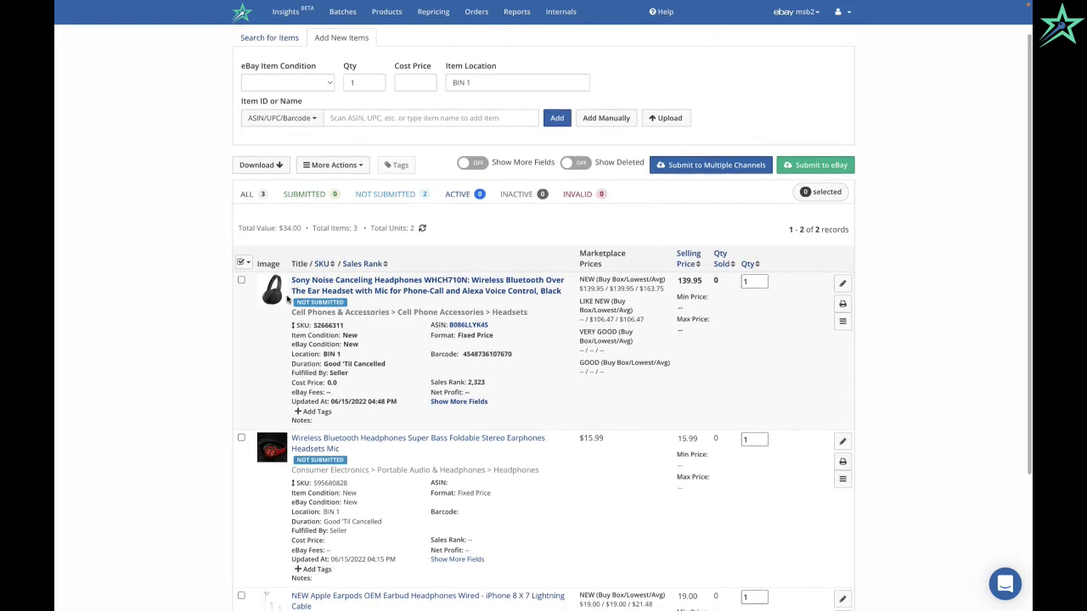
click(274, 304)
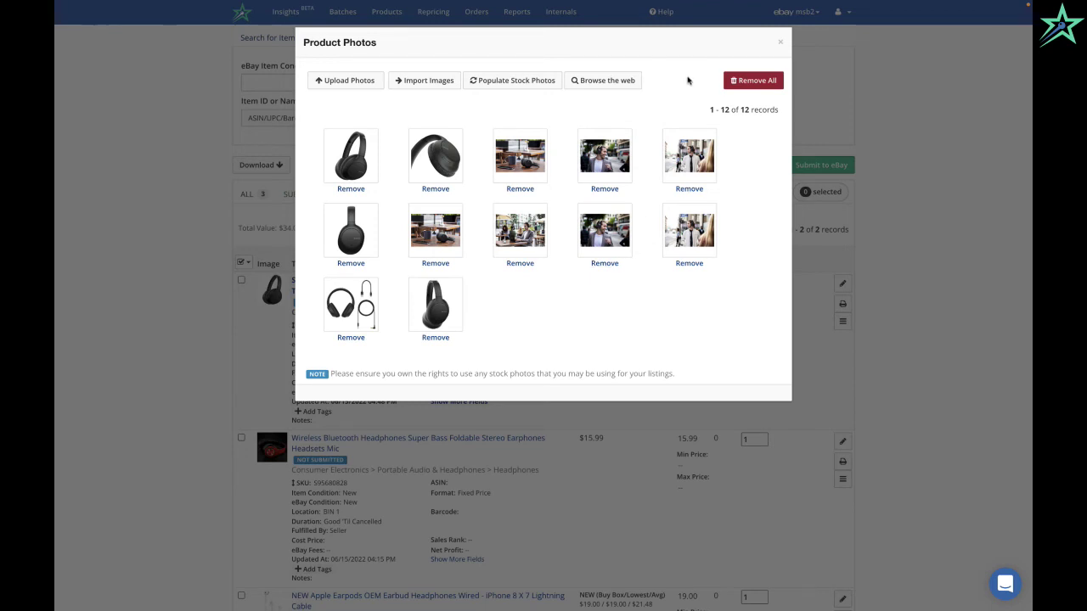
click(751, 81)
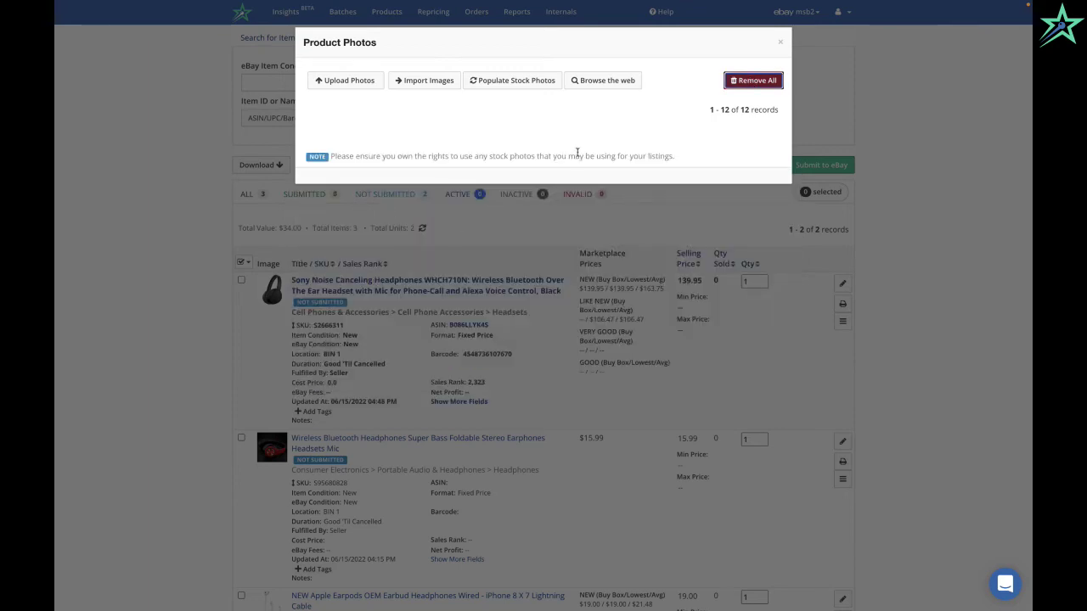
click(782, 43)
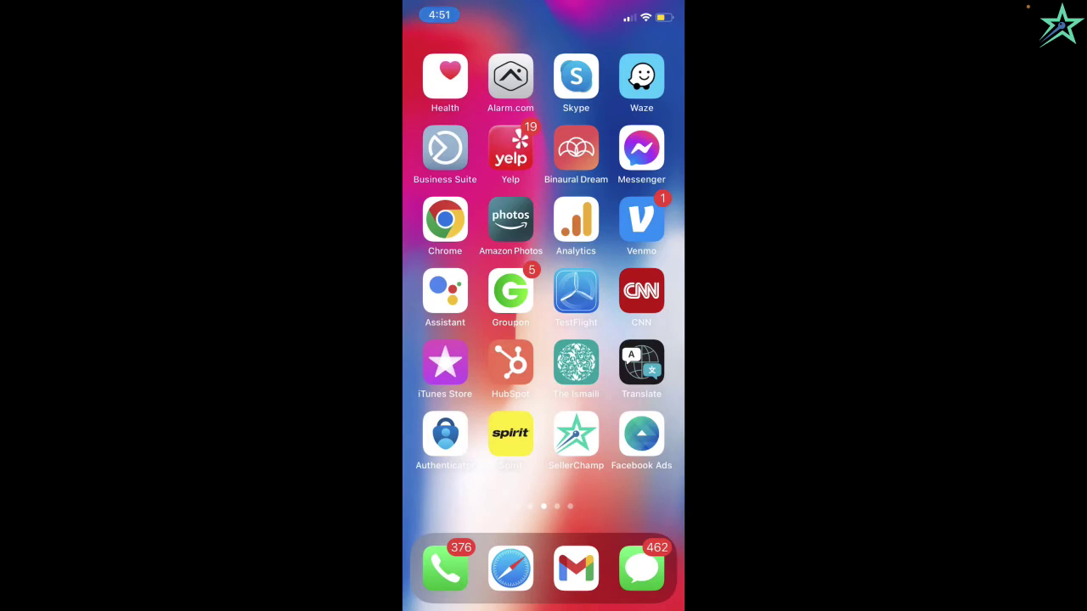
In the SellerChamp iPhone app, open Active batch 06-15-2022 under the DealsHQ marketplace.
click(576, 434)
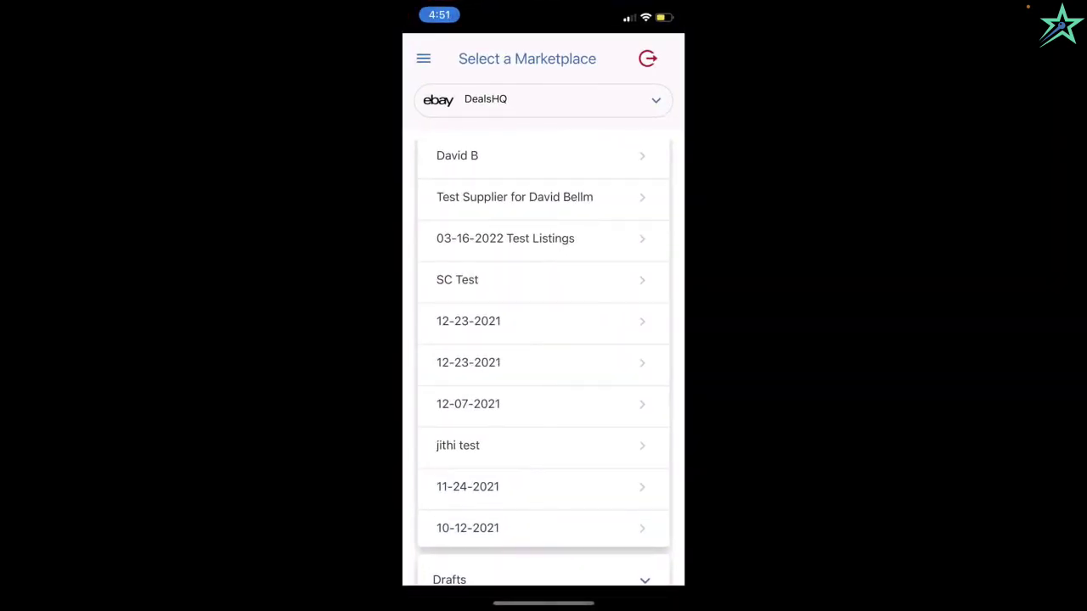
click(543, 100)
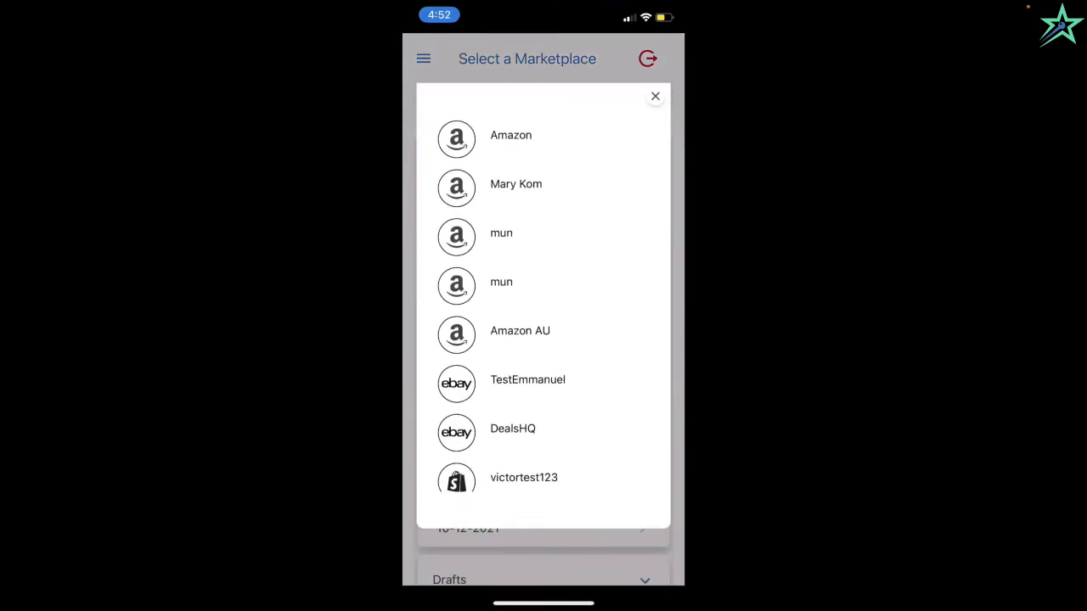
click(513, 429)
click(543, 221)
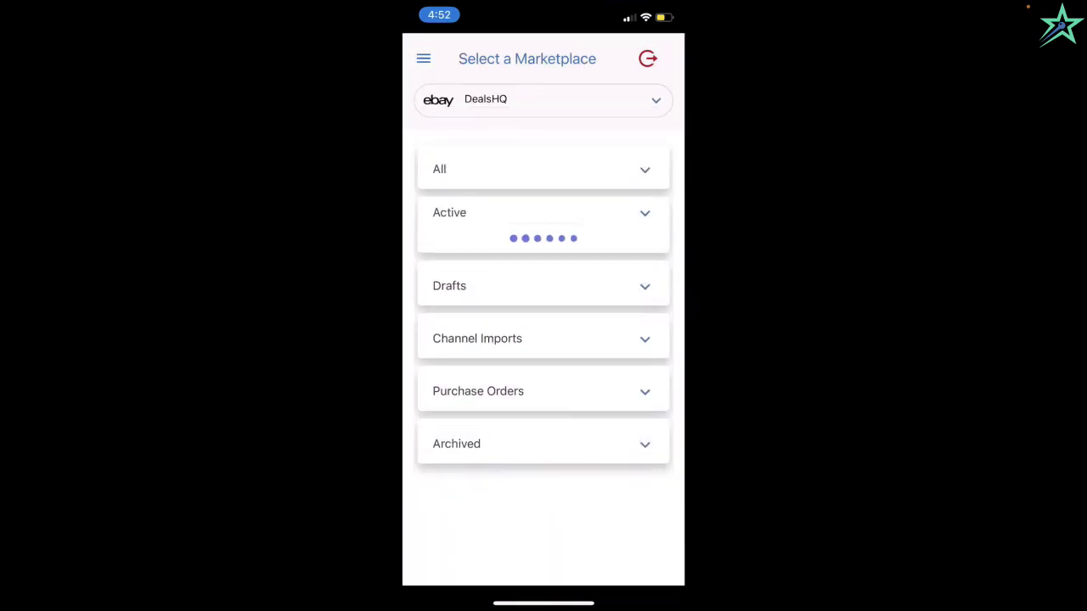
click(466, 245)
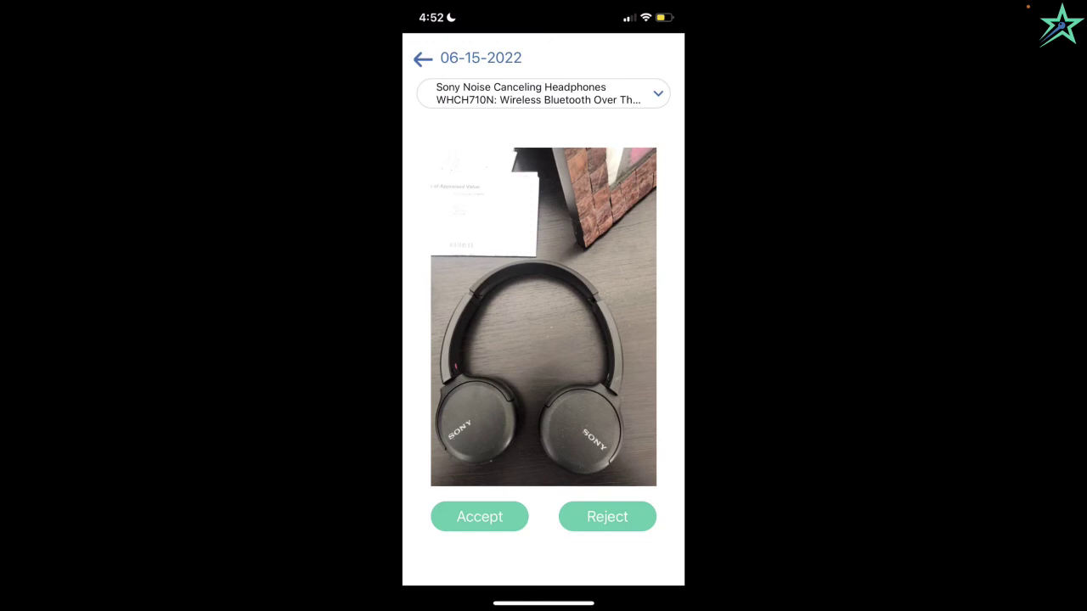
Accept the new headphones photo and confirm it goes to the Sony Noise Canceling Headphones.
click(480, 517)
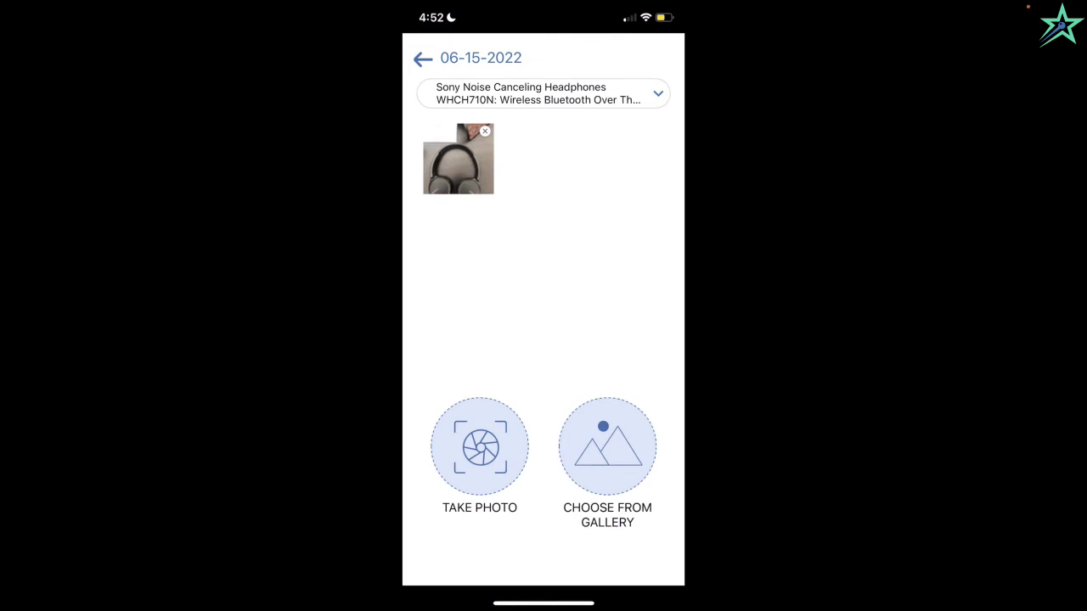
click(543, 93)
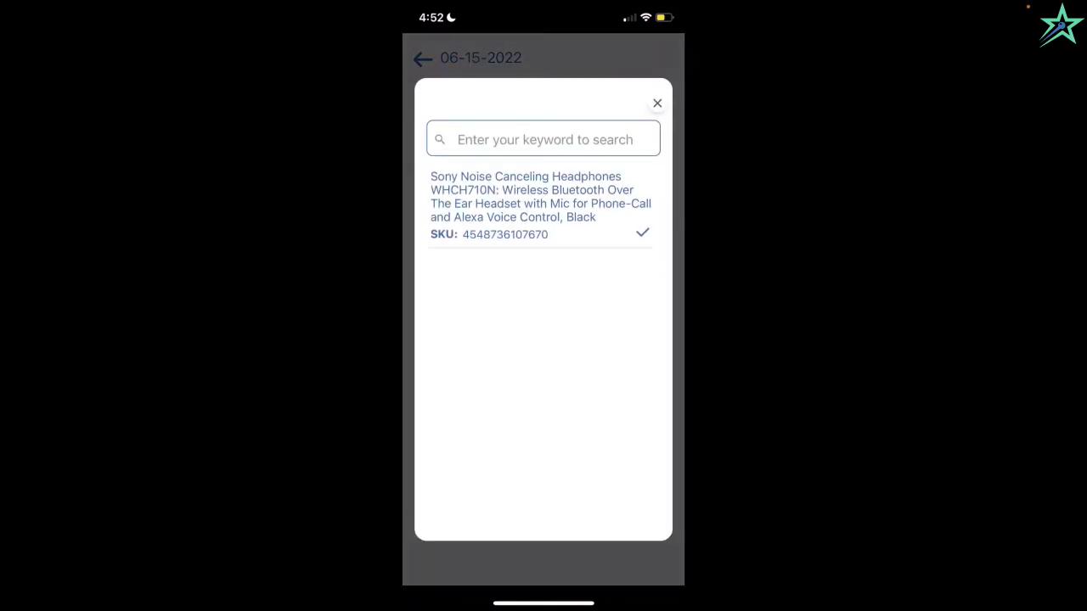
click(657, 102)
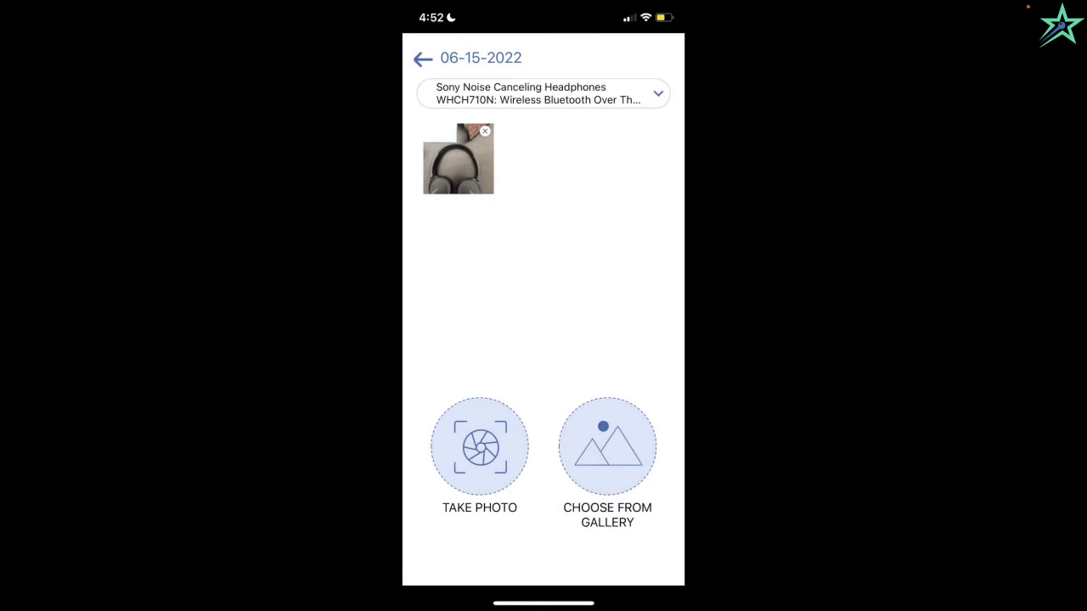